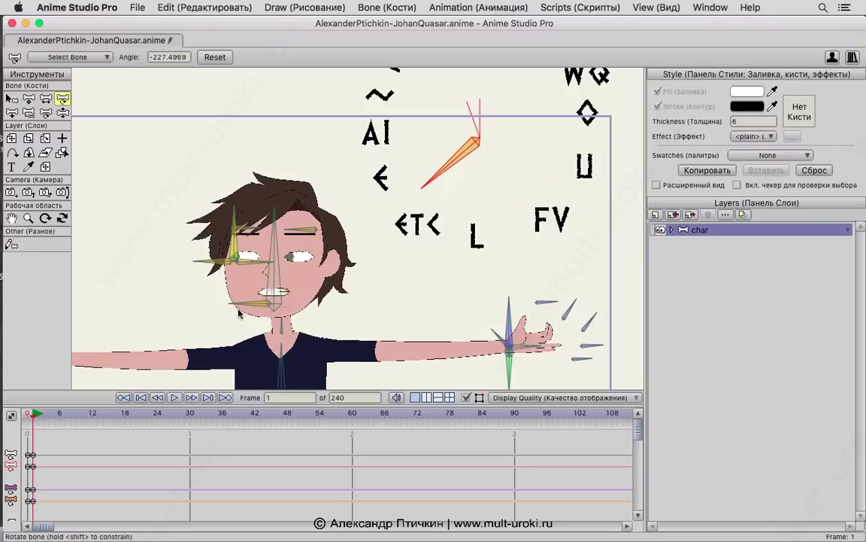
Step: Rotate the smile bone at the chin and swing the mouth bone around the letter dial to ETC
left_click_drag(238, 307, 169, 314)
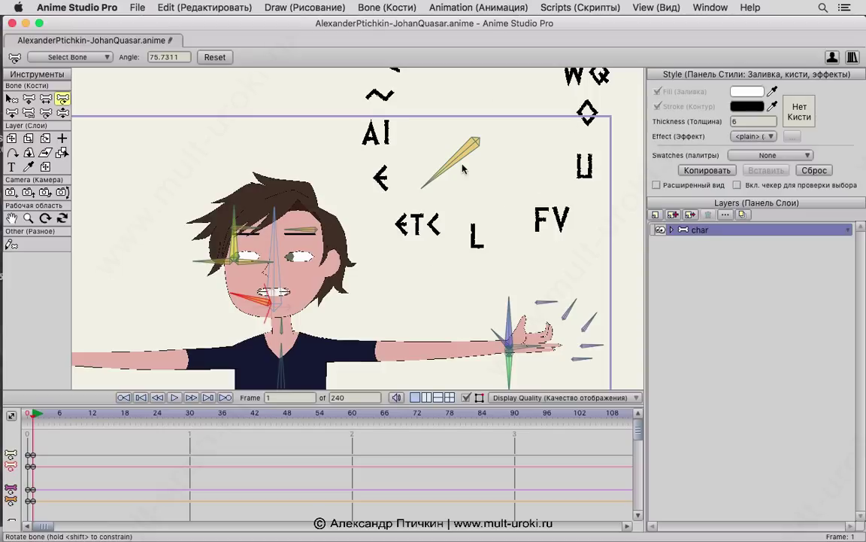
left_click_drag(440, 174, 586, 188)
left_click_drag(564, 120, 561, 148)
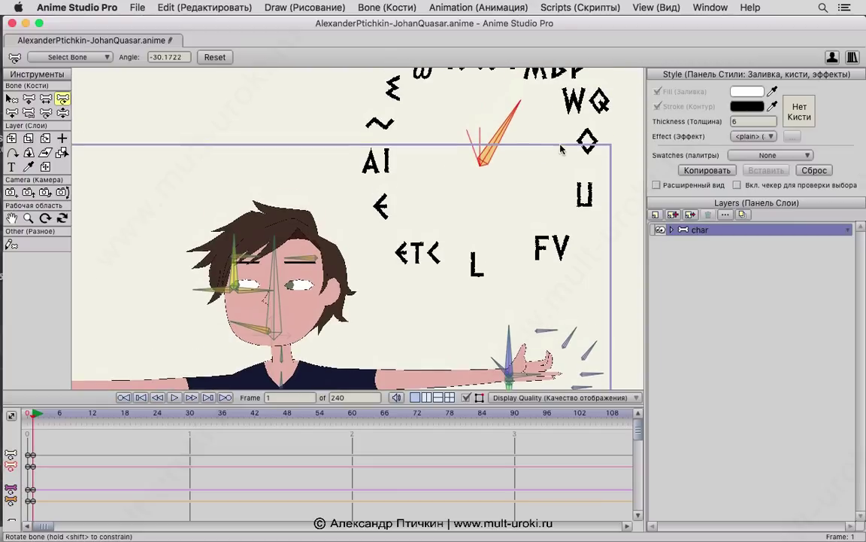
left_click_drag(518, 111, 411, 209)
Step: Expand the char, head and mouth layers to list the mouth shapes in the switch layer
left_click(673, 230)
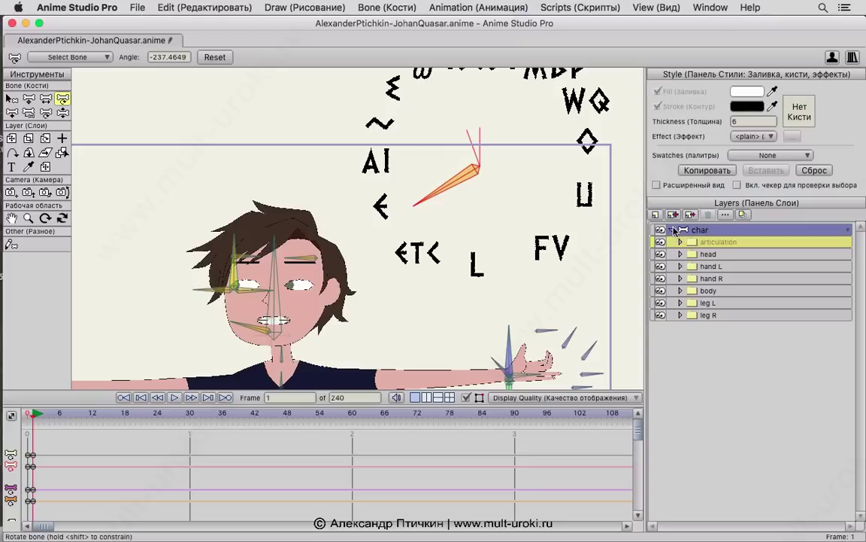
left_click(681, 254)
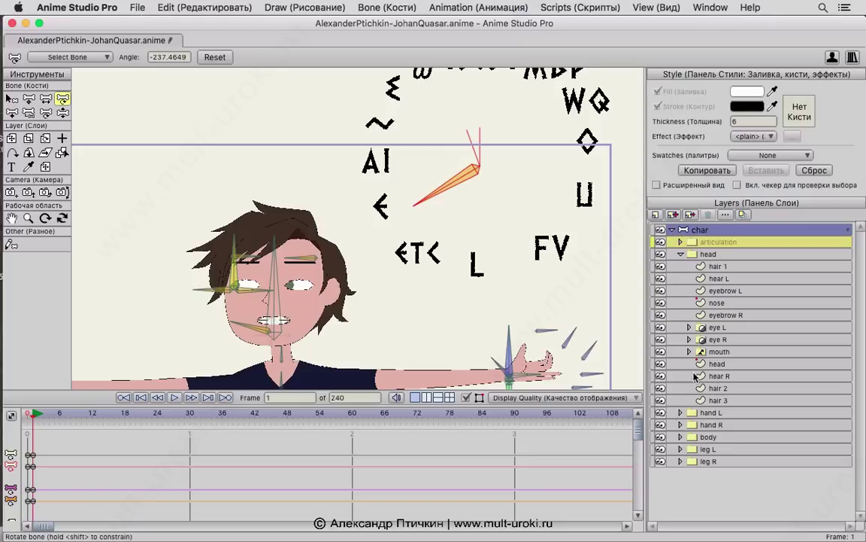
left_click(719, 351)
right_click(729, 352)
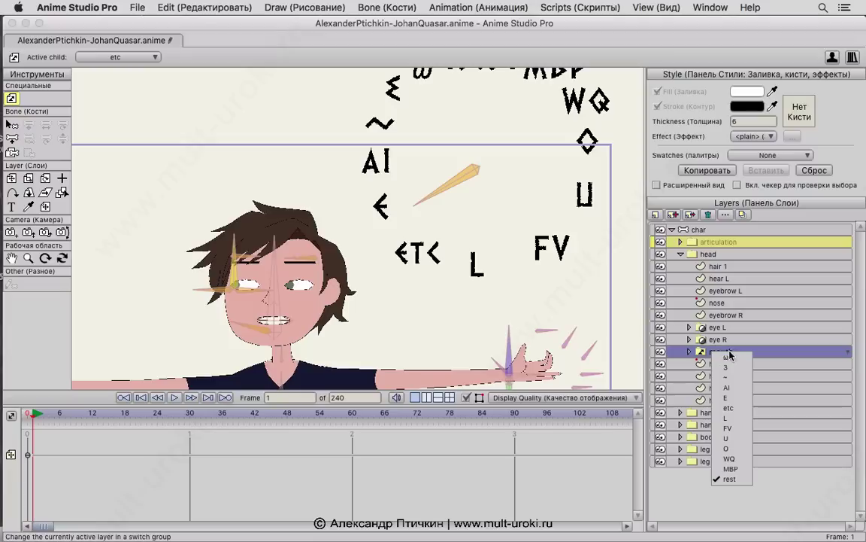
left_click(688, 352)
left_click(688, 352)
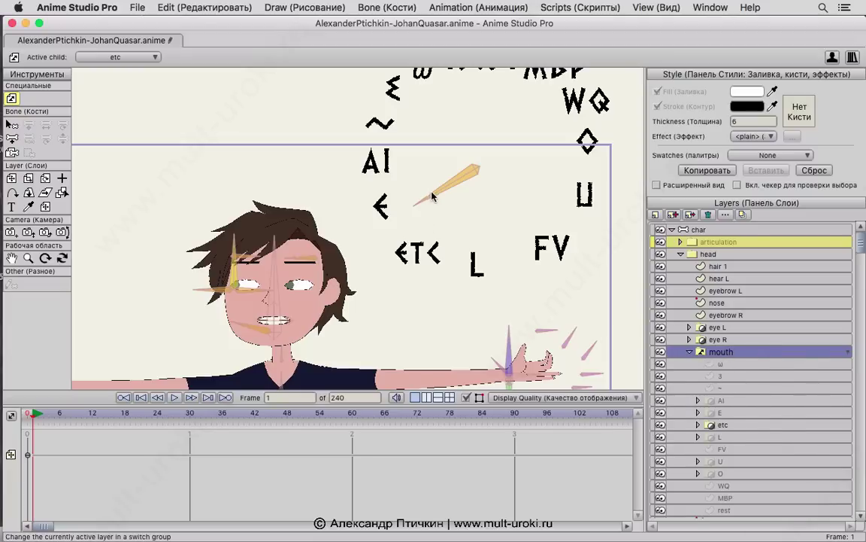
Step: Select the char layer and rotate the mouth bone along the letter dial to U
left_click(699, 230)
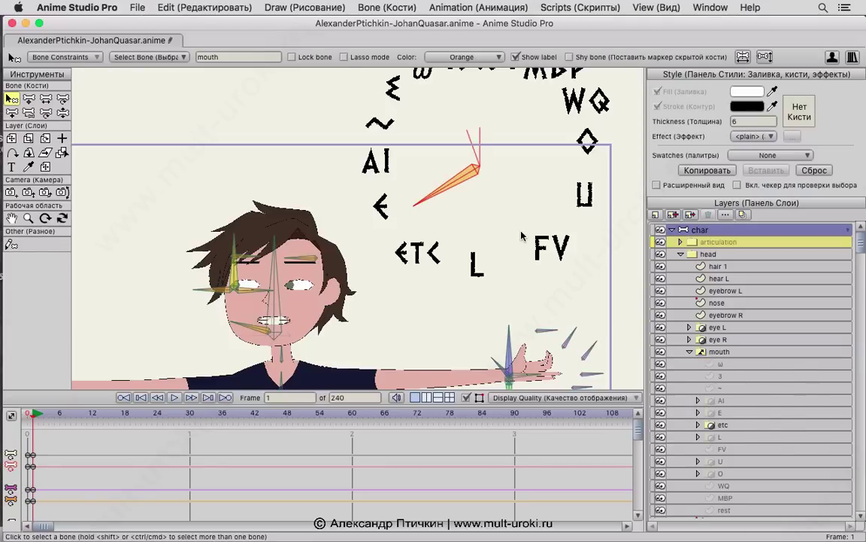
key("e")
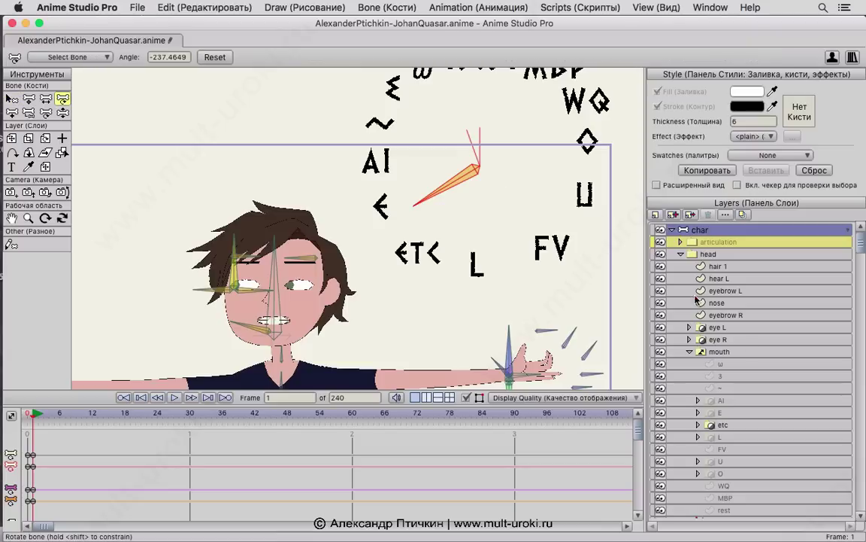
left_click_drag(395, 178, 442, 269)
left_click_drag(484, 222, 586, 200)
left_click_drag(525, 194, 548, 192)
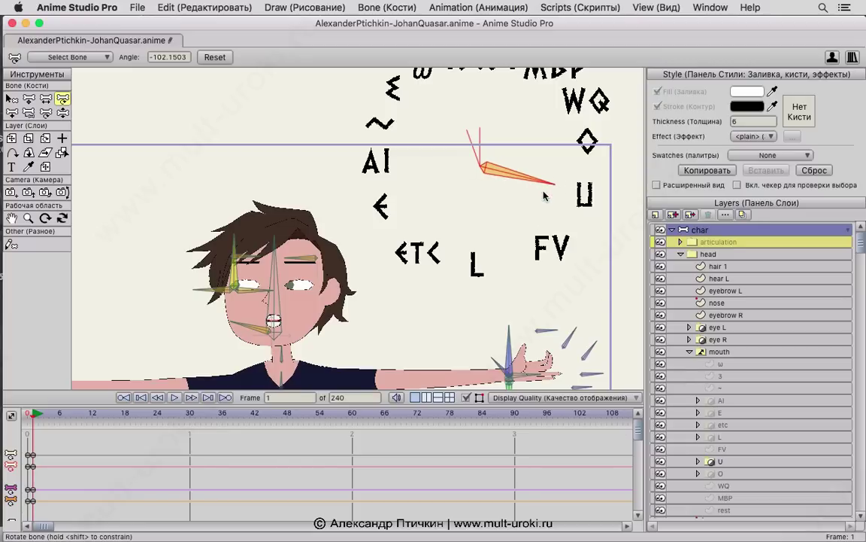
Step: View the mouth layer's switch options, and rotate the char layer's mouth bone to E
right_click(721, 352)
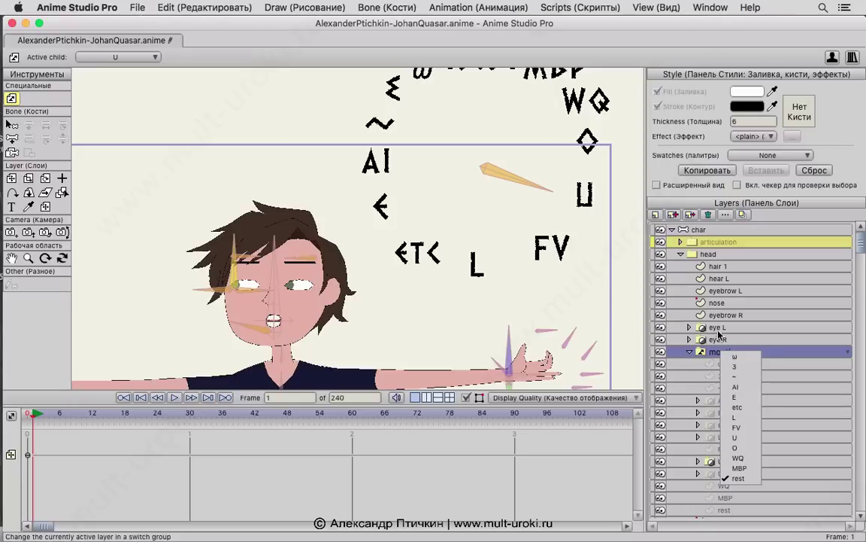
left_click(775, 359)
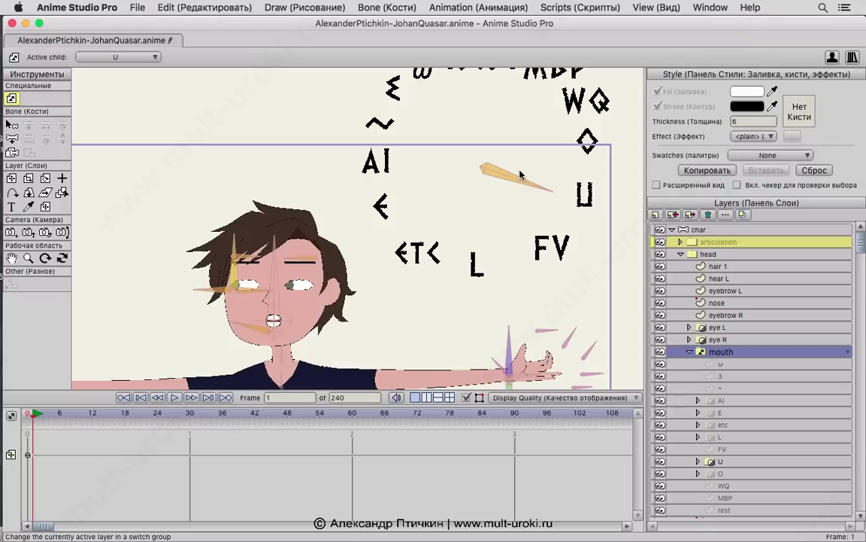
left_click(763, 231)
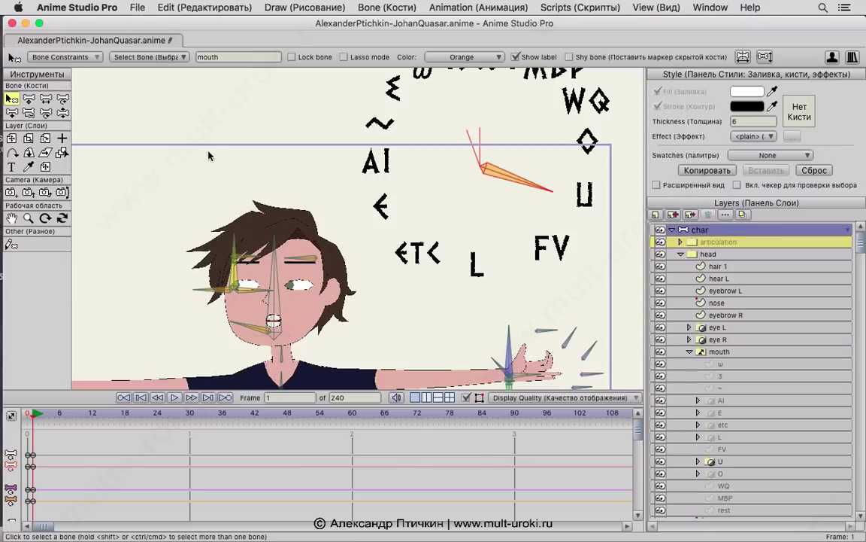
left_click(60, 97)
left_click_drag(531, 202, 342, 222)
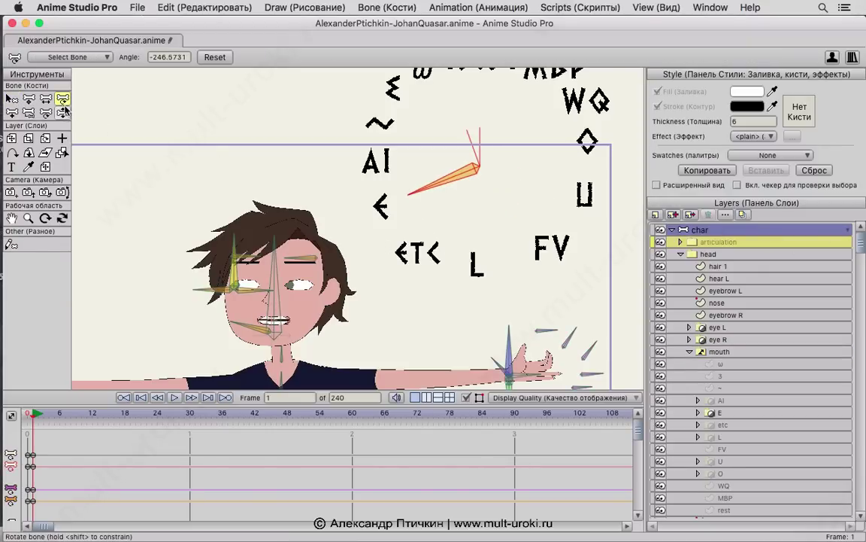
Step: Rotate the smile bone upward to about 20° to reshape the E mouth into a smile
left_click_drag(241, 326, 352, 291)
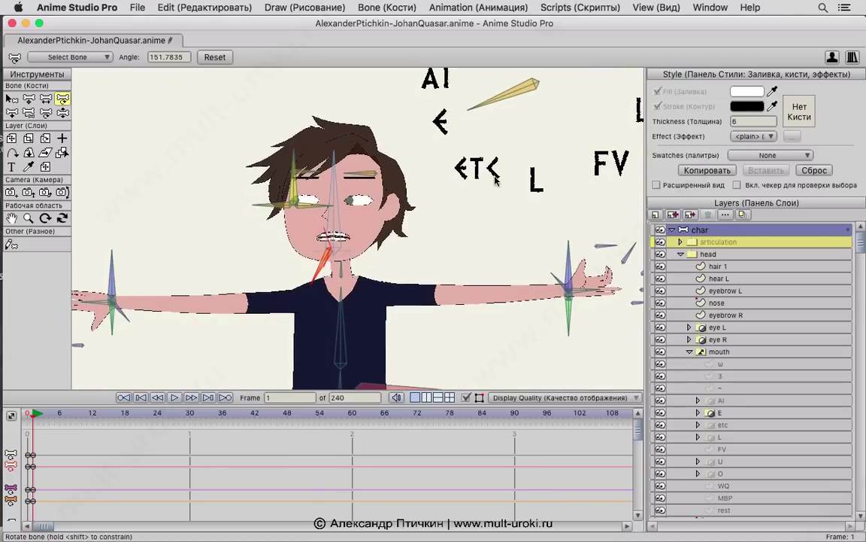
scroll(384, 241, "up", 4)
left_click_drag(244, 277, 368, 200)
scroll(367, 200, "down", 5)
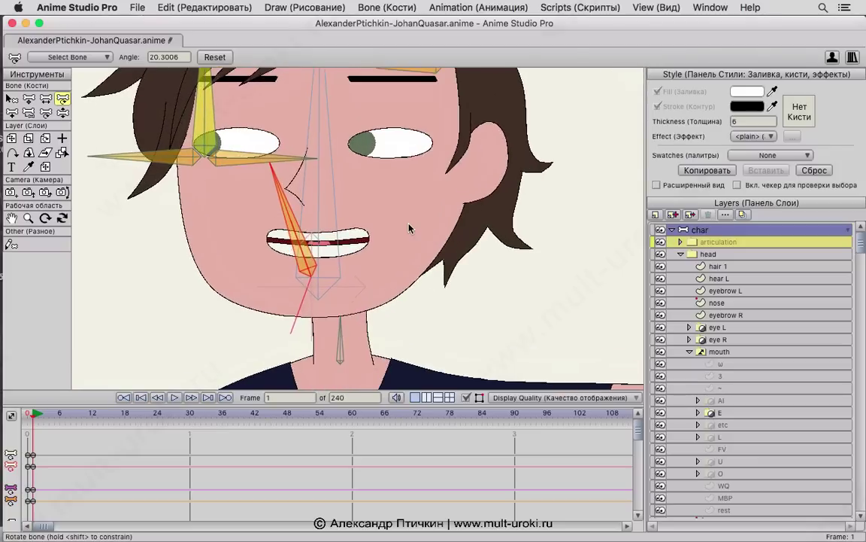
left_click_drag(278, 178, 232, 203)
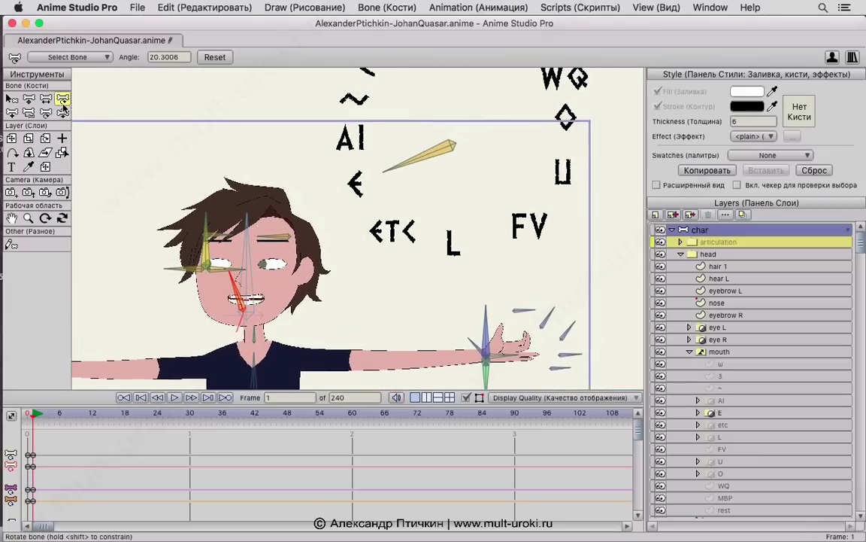
Step: Rotate the mouth bone to about -255°, between AI and E, and the smile bone to about 99°
left_click_drag(391, 160, 535, 147)
left_click_drag(657, 103, 368, 154)
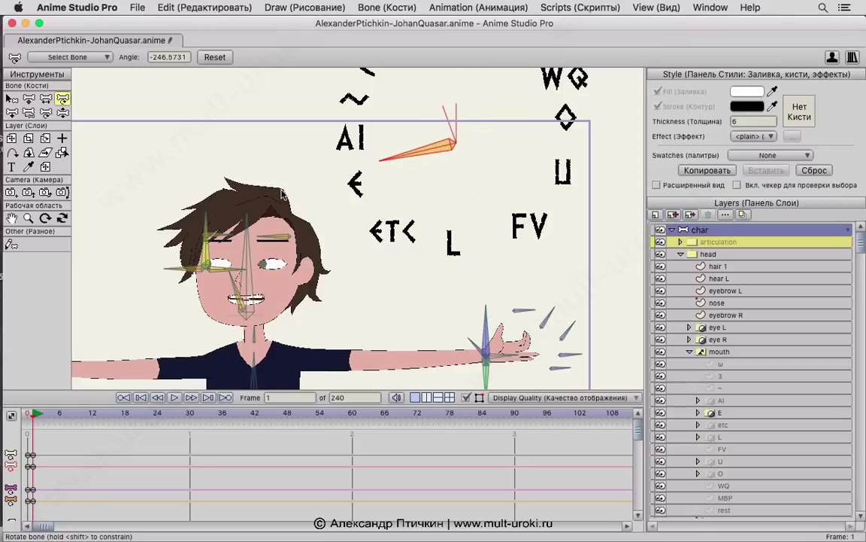
left_click_drag(263, 316, 388, 292)
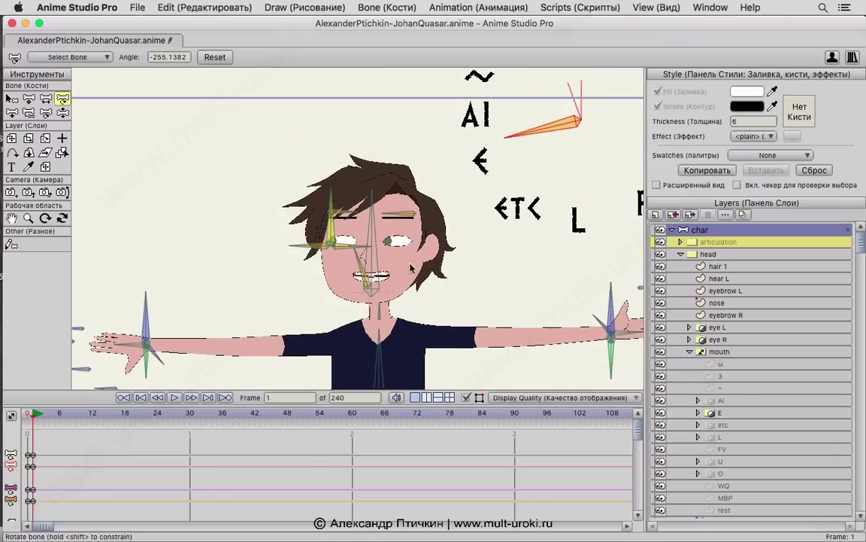
scroll(368, 264, "up", 2)
left_click_drag(326, 266, 302, 248)
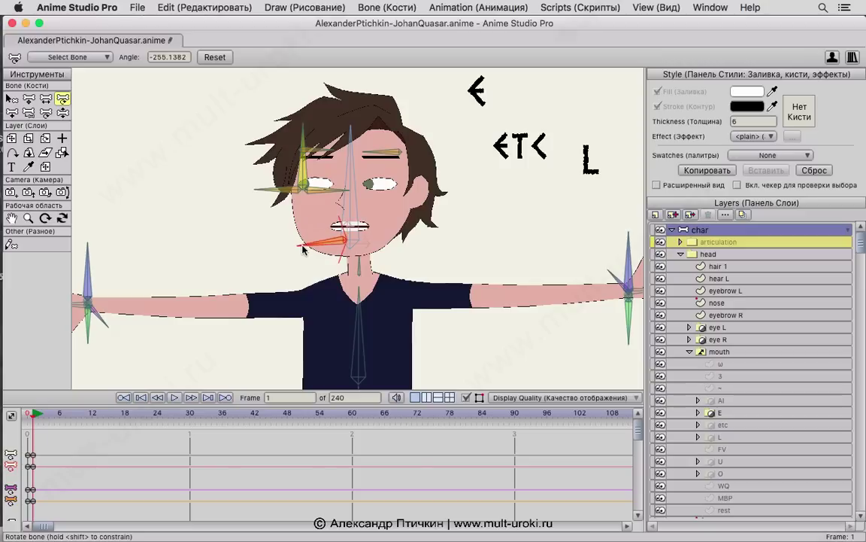
left_click_drag(549, 243, 468, 256)
scroll(468, 256, "down", 3)
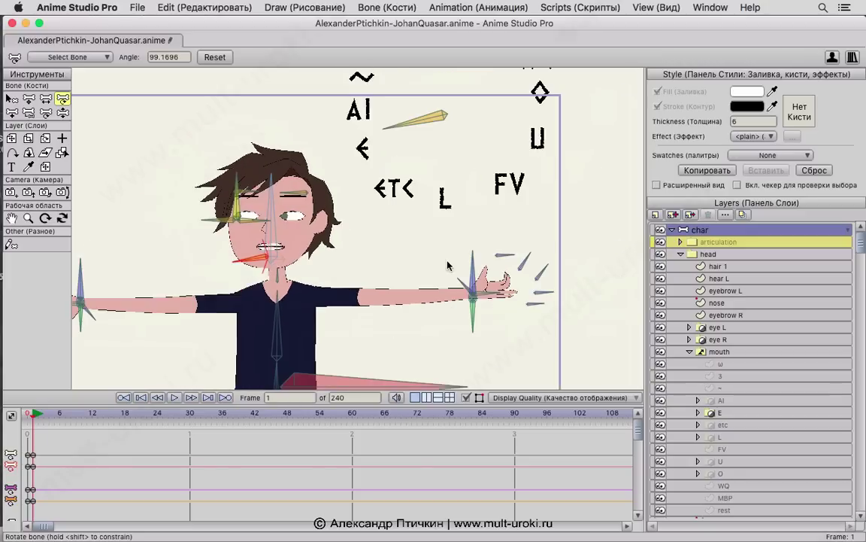
Step: Open the Actions window and place it clear of the character
left_click(718, 7)
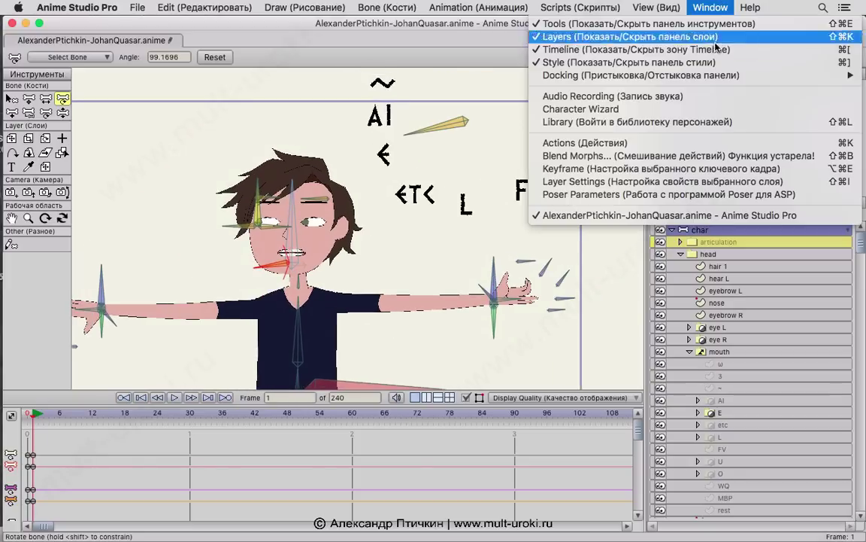
left_click(704, 143)
left_click_drag(749, 215, 650, 344)
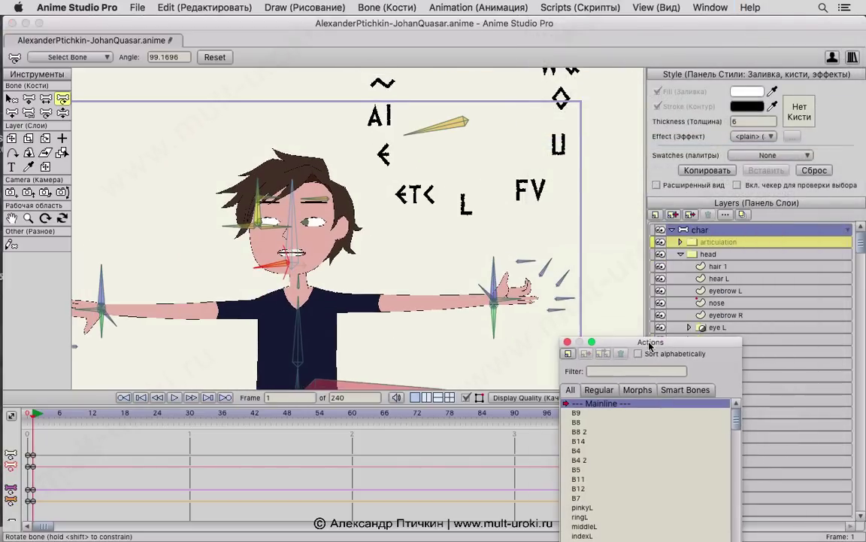
Step: Select the mouth bone on the dial and open its mouth action for editing
left_click(12, 99)
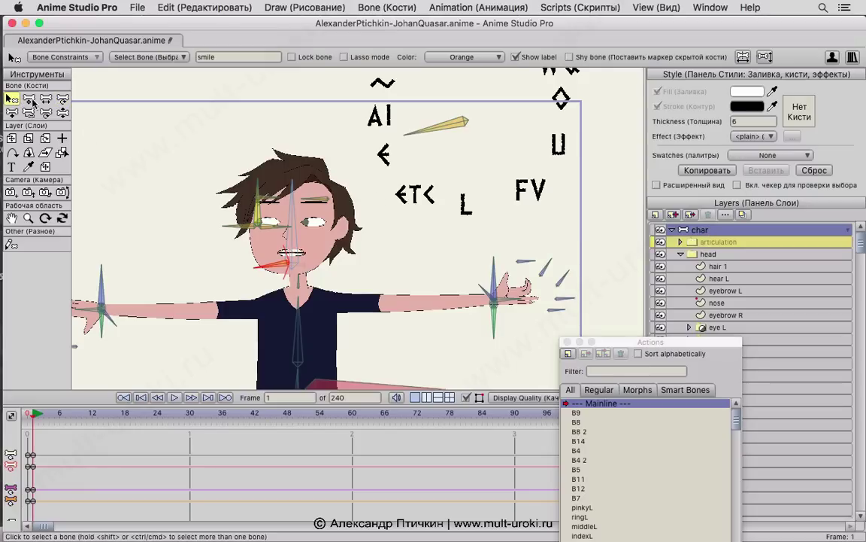
left_click(464, 126)
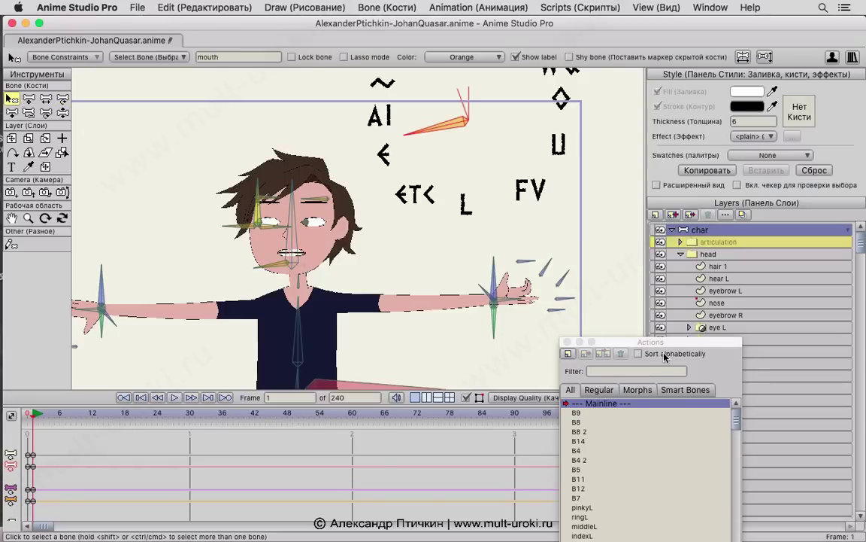
left_click_drag(665, 357, 715, 122)
scroll(687, 265, "down", 3)
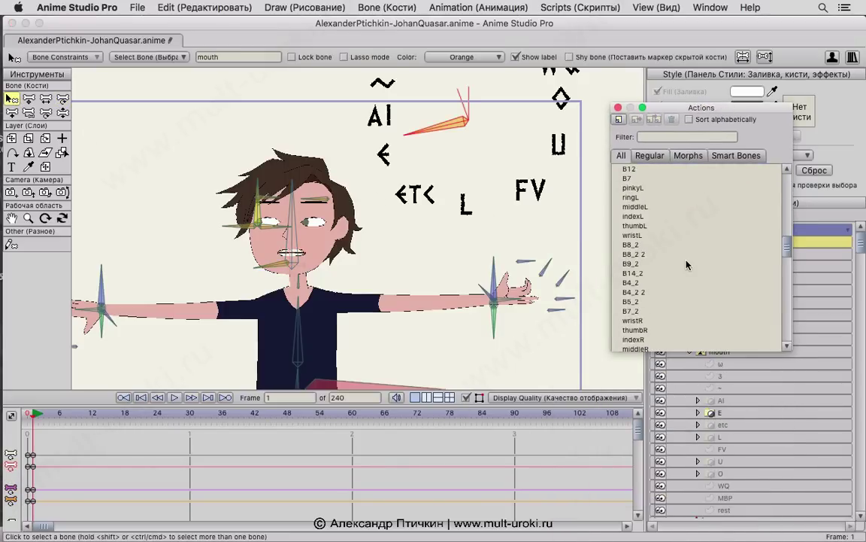
scroll(687, 265, "down", 5)
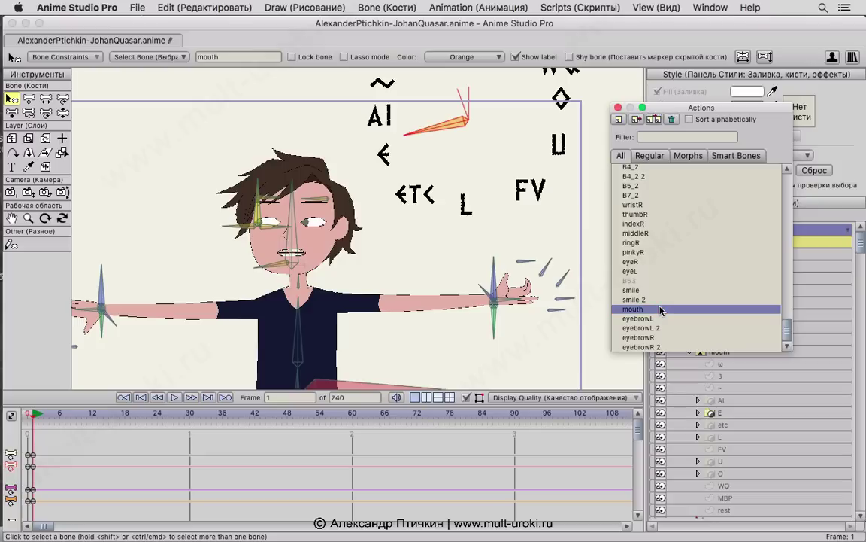
double_click(662, 309)
Step: Try switching the mouth layer to shape 3 at frame 37 of the mouth action
left_click_drag(737, 109, 746, 511)
left_click(736, 352)
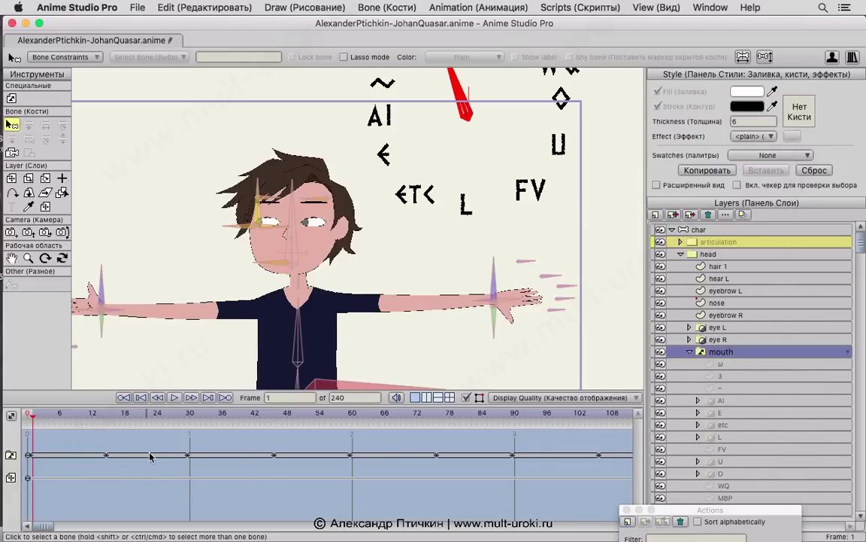
left_click(227, 414)
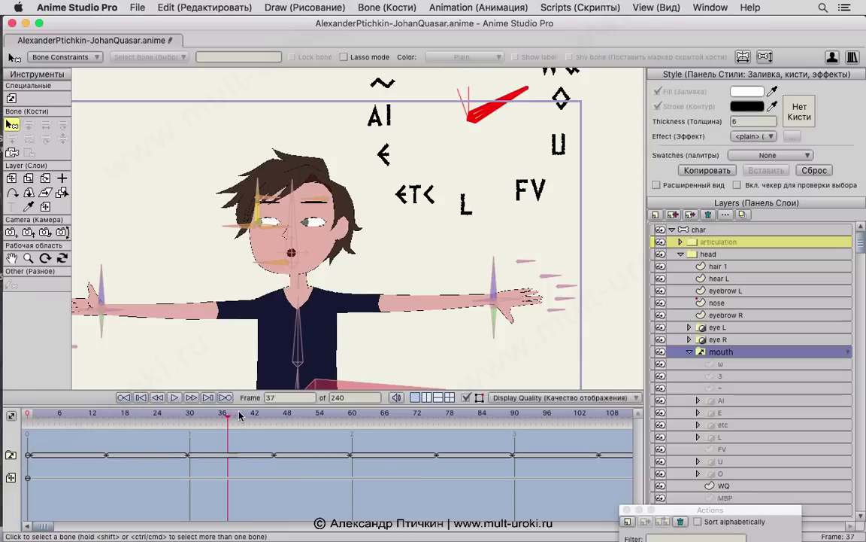
right_click(748, 353)
left_click(779, 367)
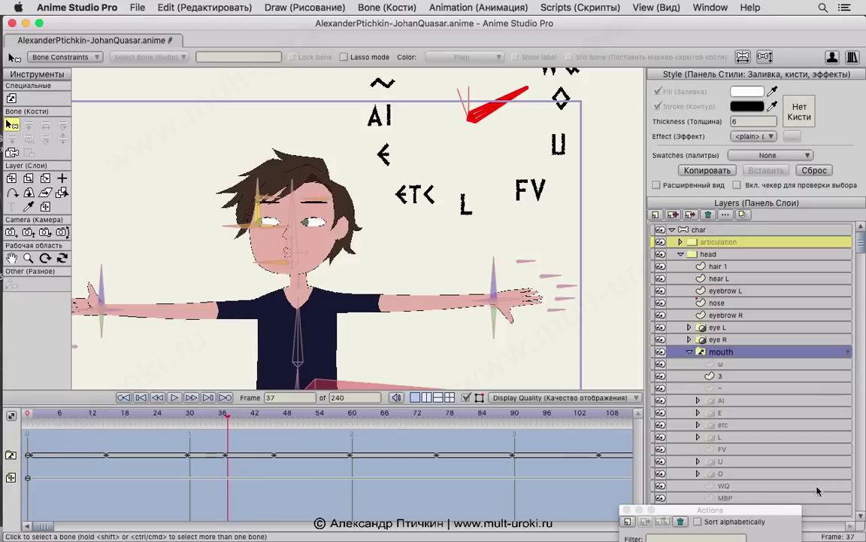
key("super+z")
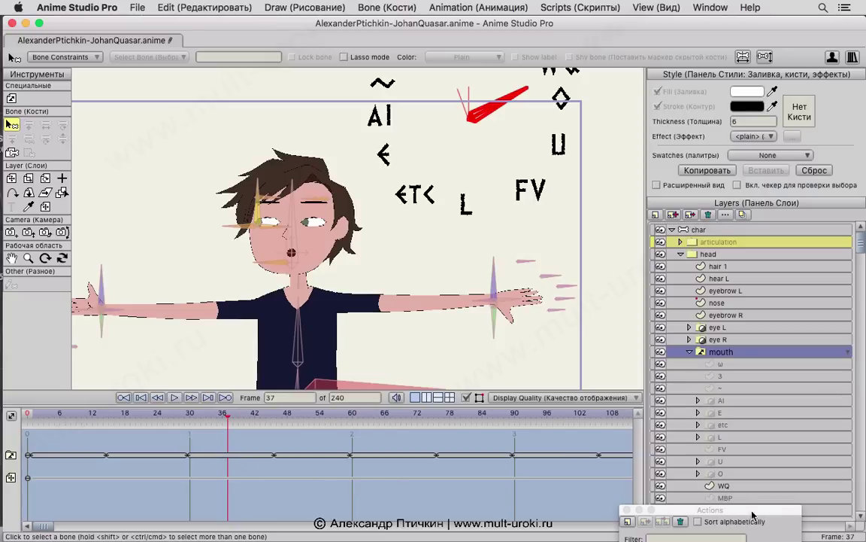
Step: Return from the mouth action to Mainline and select the char bone layer
left_click_drag(745, 513, 718, 233)
scroll(662, 329, "up", 10)
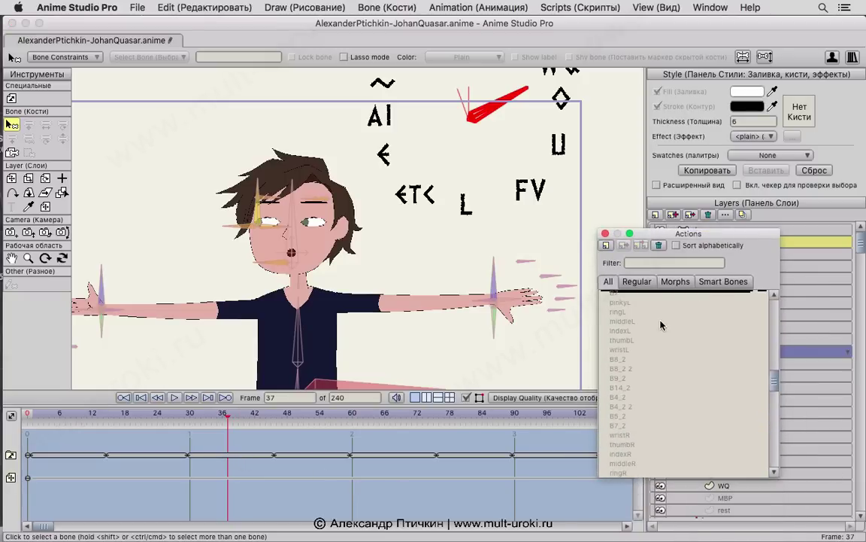
left_click(650, 295)
left_click(650, 295)
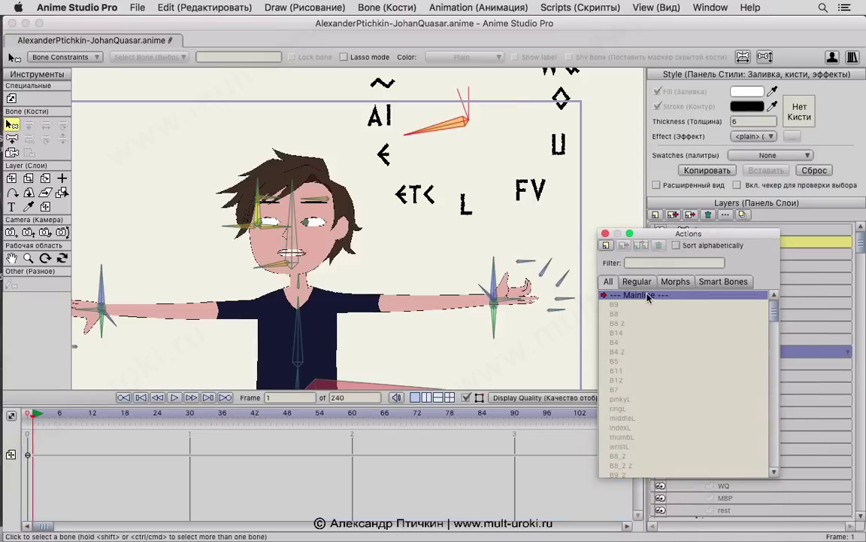
mouse_move(686, 234)
left_mouse_down()
mouse_move(673, 267)
mouse_move(656, 278)
mouse_move(664, 264)
left_mouse_up()
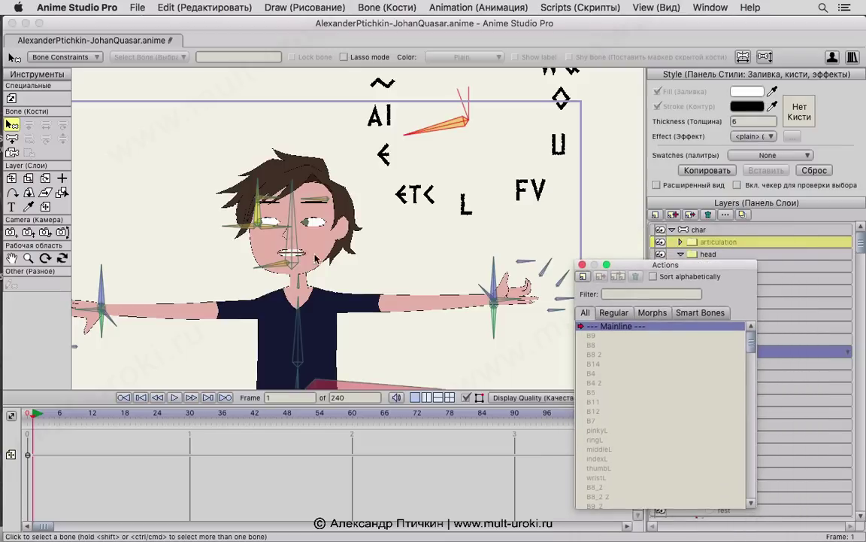
left_click(269, 268)
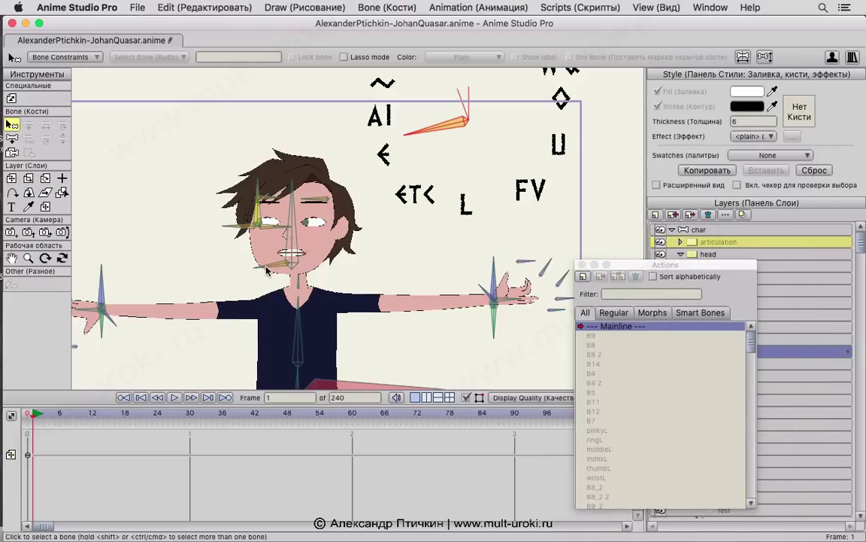
left_click(718, 229)
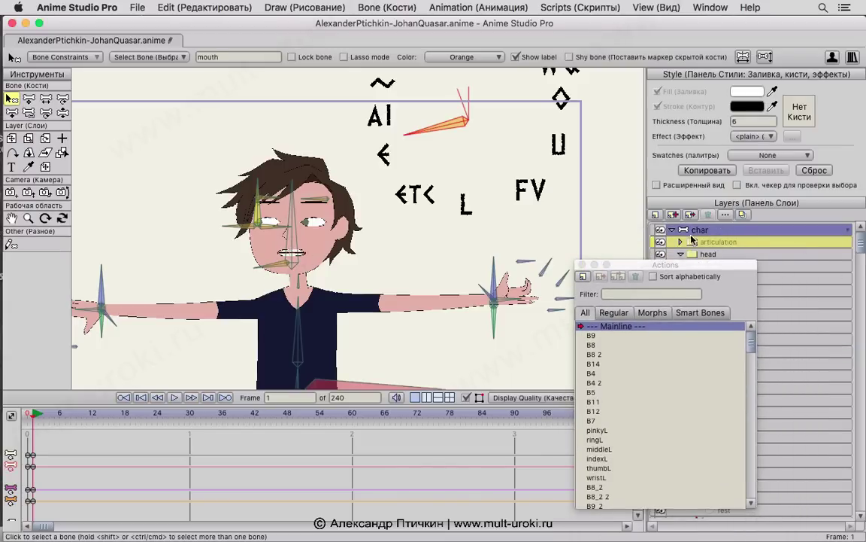
Step: Select the smile bone on the face and open its smile action for editing with the mouth in close view
left_click(264, 260)
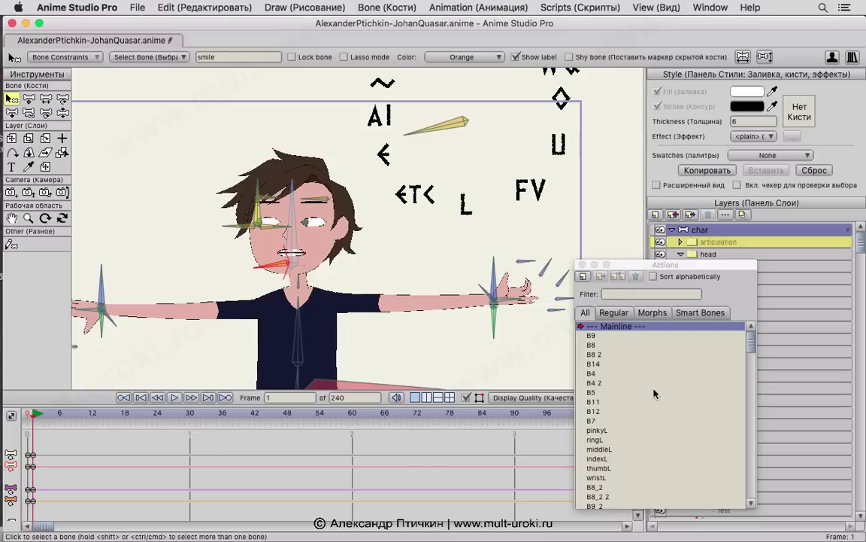
scroll(659, 390, "down", 3)
scroll(658, 389, "down", 5)
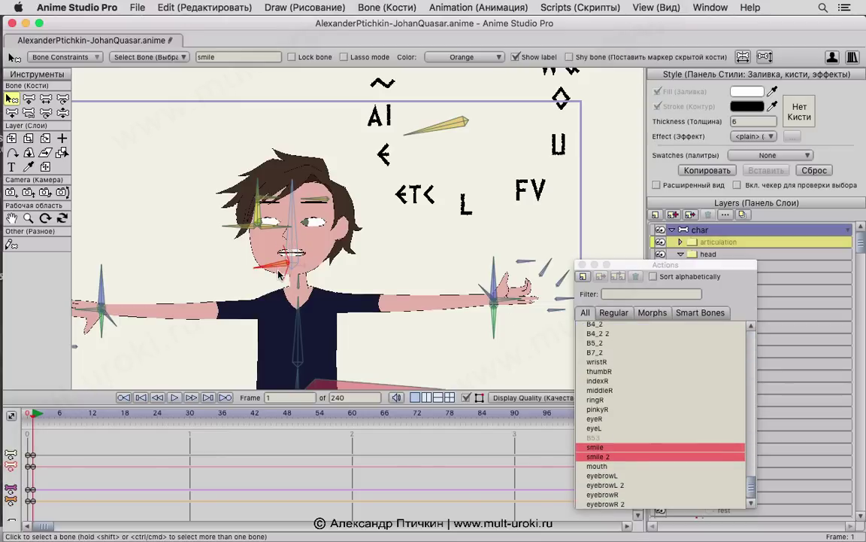
left_click(599, 458)
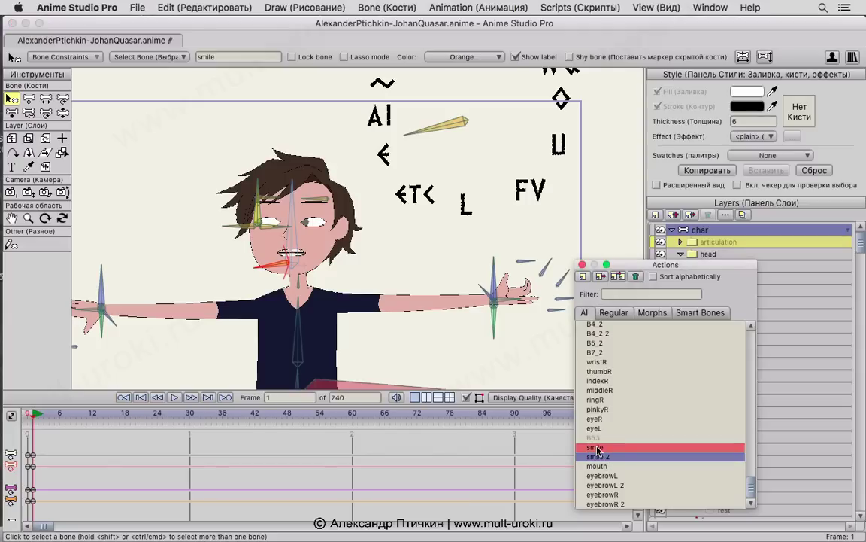
double_click(597, 448)
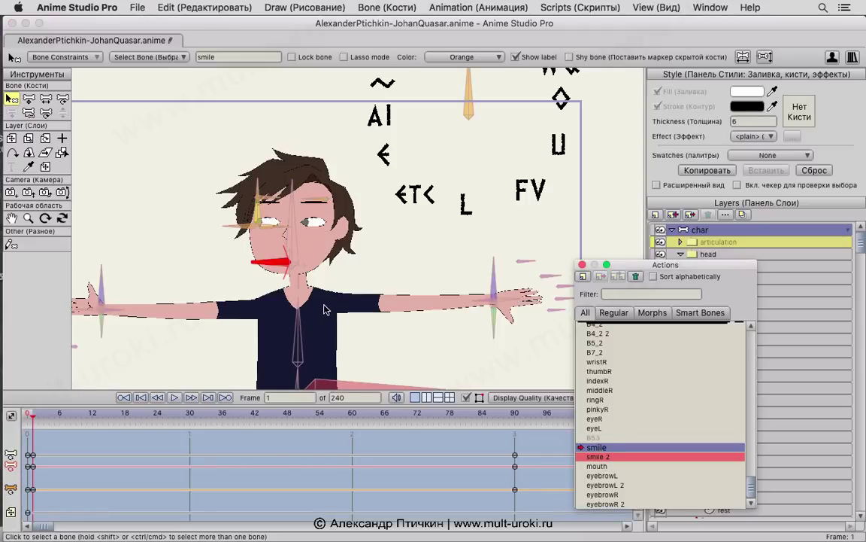
scroll(324, 310, "up", 3)
left_click_drag(273, 311, 342, 280)
scroll(361, 294, "up", 4)
left_click_drag(404, 319, 371, 311)
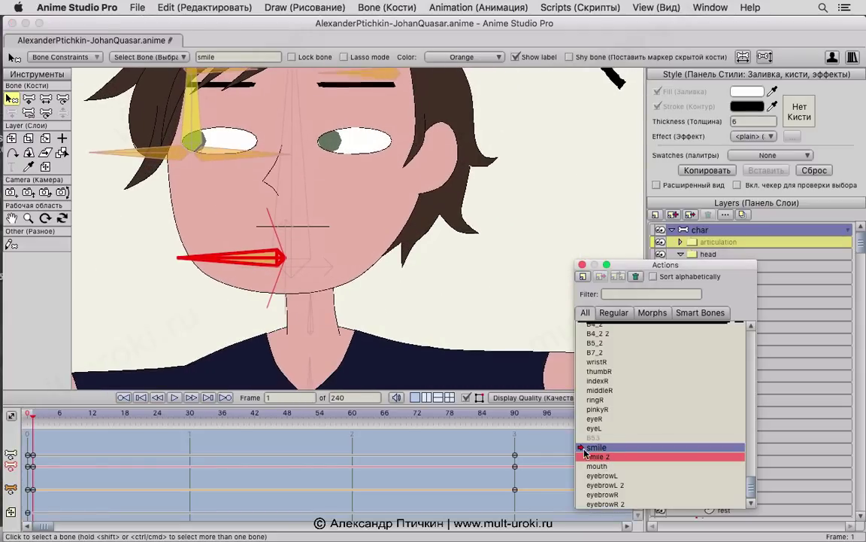
Step: Highlight the smile action's keys at frame 90 and select the rest mouth layer, keeping the Actions window clear of the layer list
left_click_drag(535, 446, 502, 497)
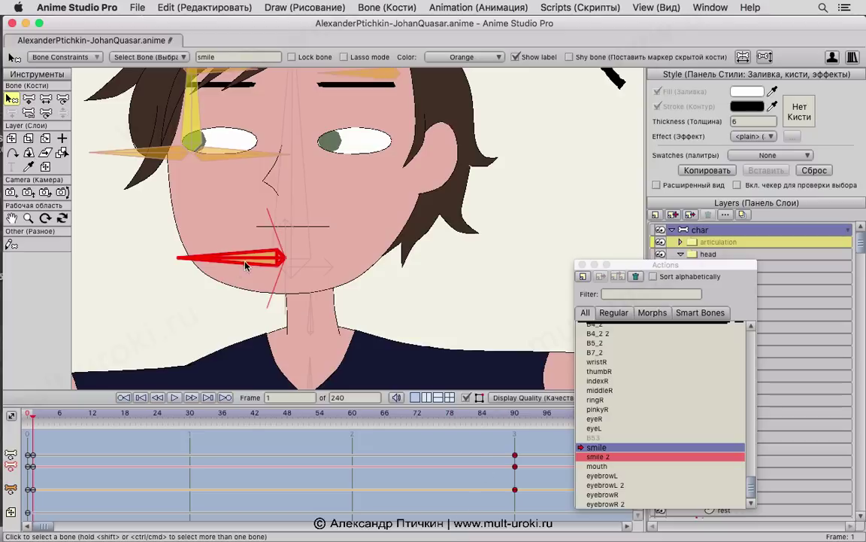
left_click_drag(700, 267, 615, 370)
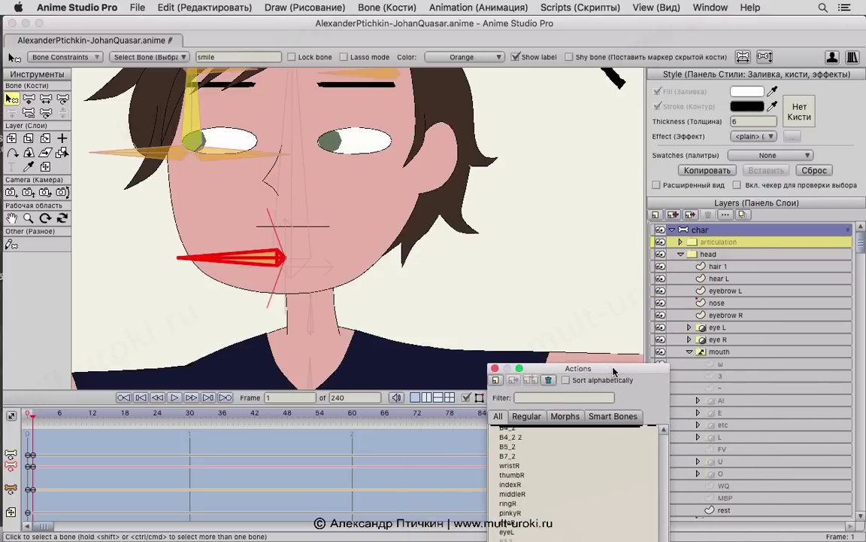
left_click(734, 509)
left_click_drag(613, 369, 637, 22)
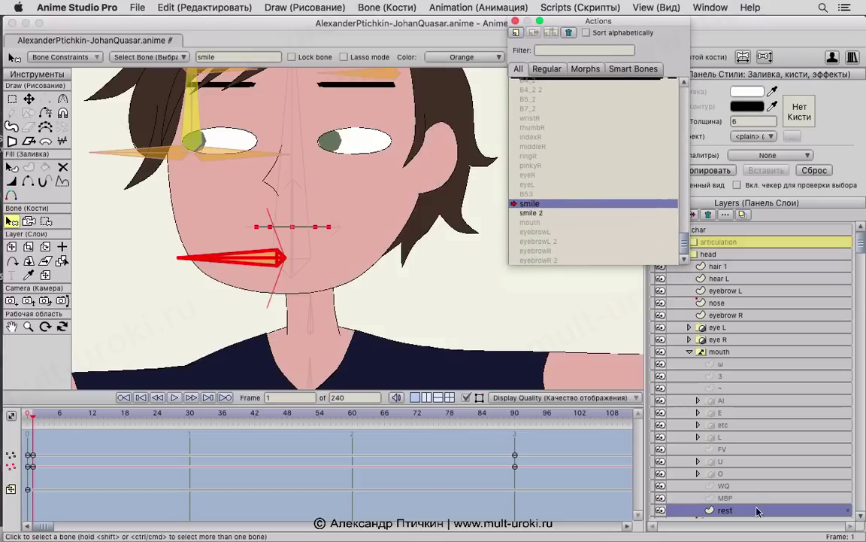
Step: Check the WQ mouth shape and its frame 90 keys in the smile action, and return to the rest layer
left_click(724, 486)
left_click_drag(572, 446, 490, 493)
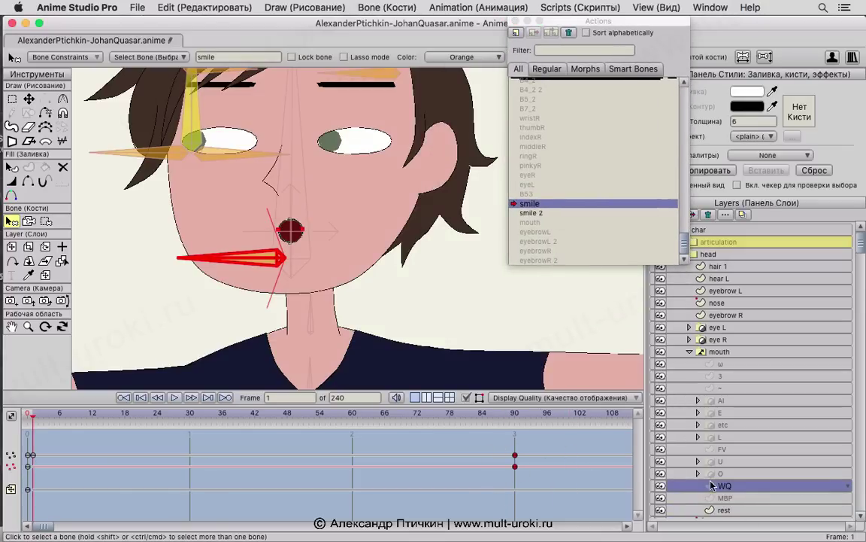
left_click(733, 510)
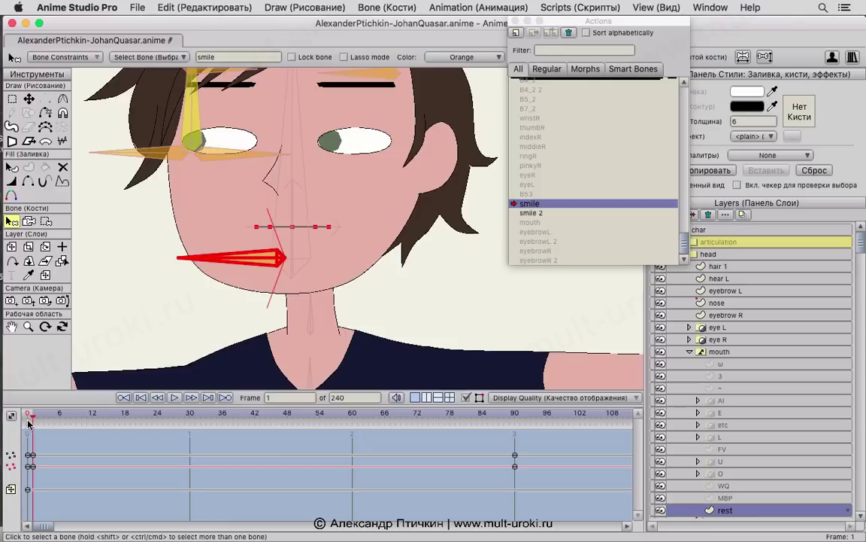
Step: At frame 90 of the smile action, reshape the rest mouth into a wider smile by raising its corners and adjusting the inner points
left_click_drag(33, 418, 516, 445)
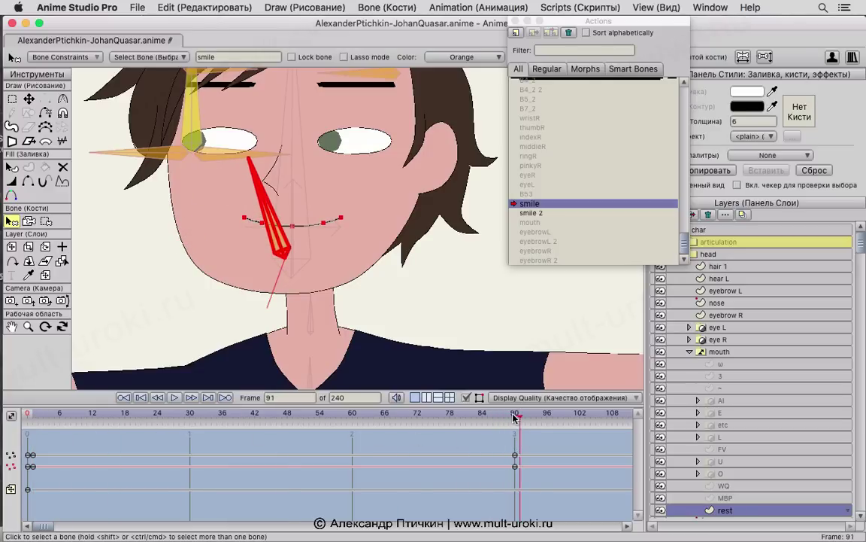
scroll(361, 263, "up", 3)
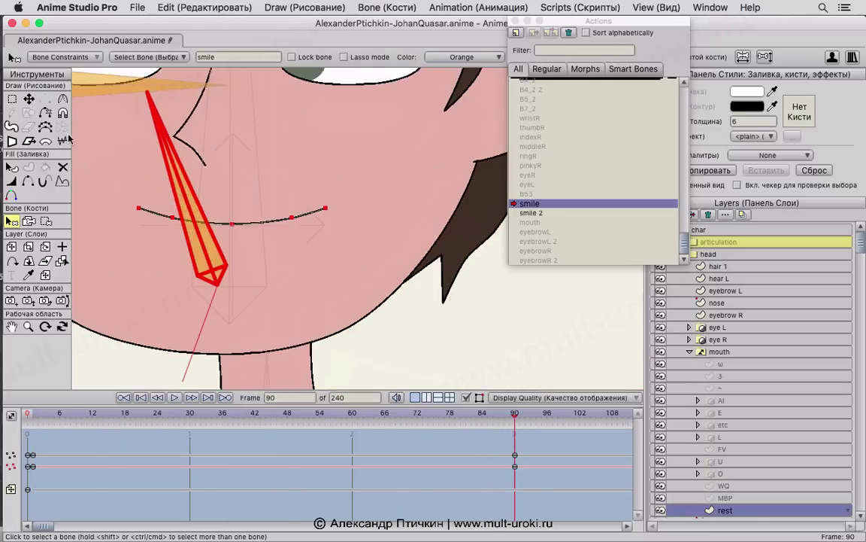
left_click(29, 98)
key("Return")
left_click_drag(326, 207, 340, 190)
left_click_drag(139, 208, 126, 183)
left_click_drag(179, 221, 177, 214)
left_click_drag(233, 229, 228, 225)
left_click_drag(298, 222, 295, 218)
scroll(318, 226, "down", 5)
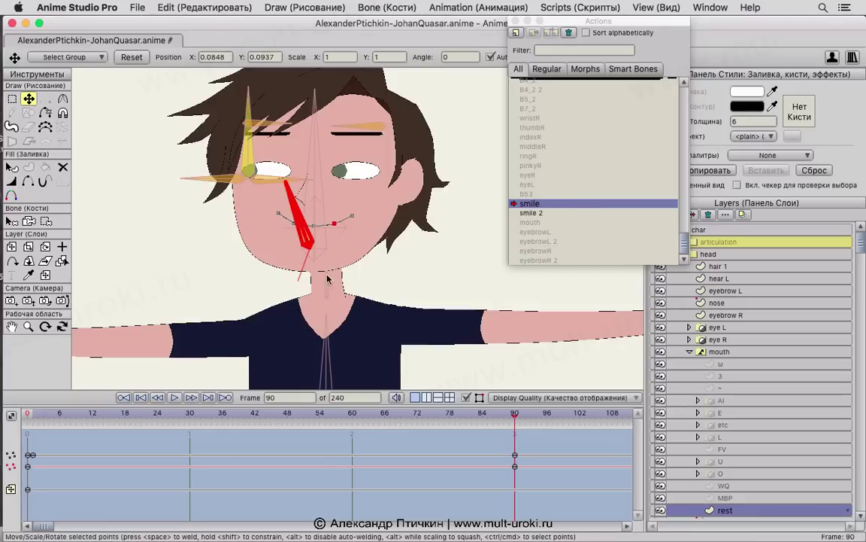
Step: Open the smile 2 action and pull both corners of the rest mouth further down at frame 90 for a stronger frown
double_click(528, 214)
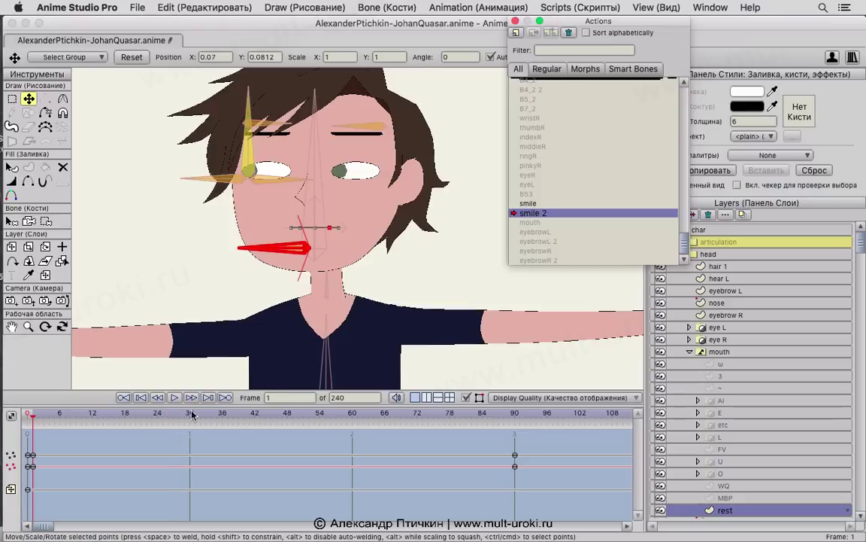
left_click_drag(192, 416, 505, 475)
left_click_drag(490, 413, 514, 413)
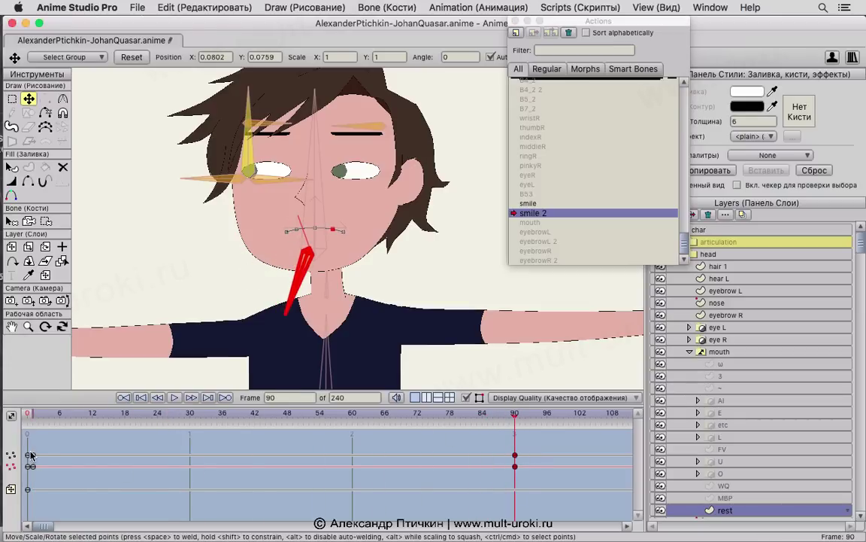
scroll(320, 252, "up", 4)
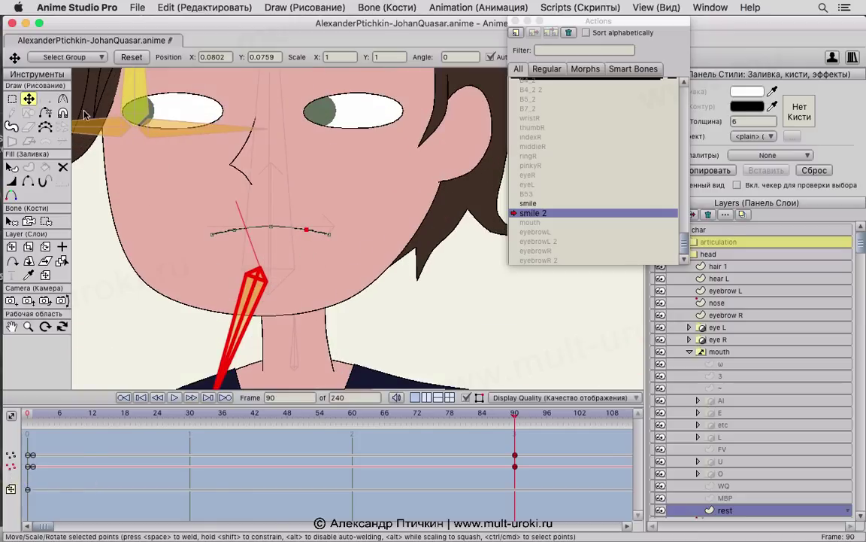
left_click_drag(329, 239, 331, 247)
left_click_drag(215, 239, 212, 249)
scroll(429, 296, "down", 4)
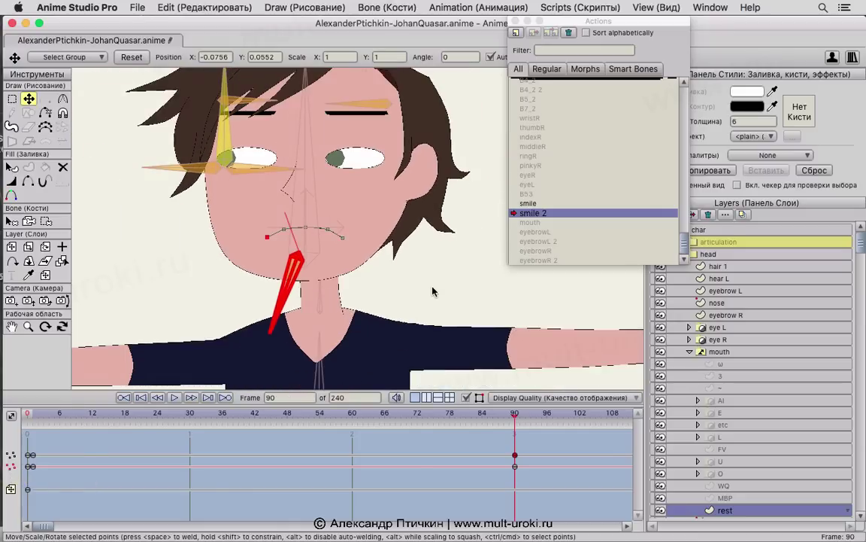
scroll(422, 300, "down", 1)
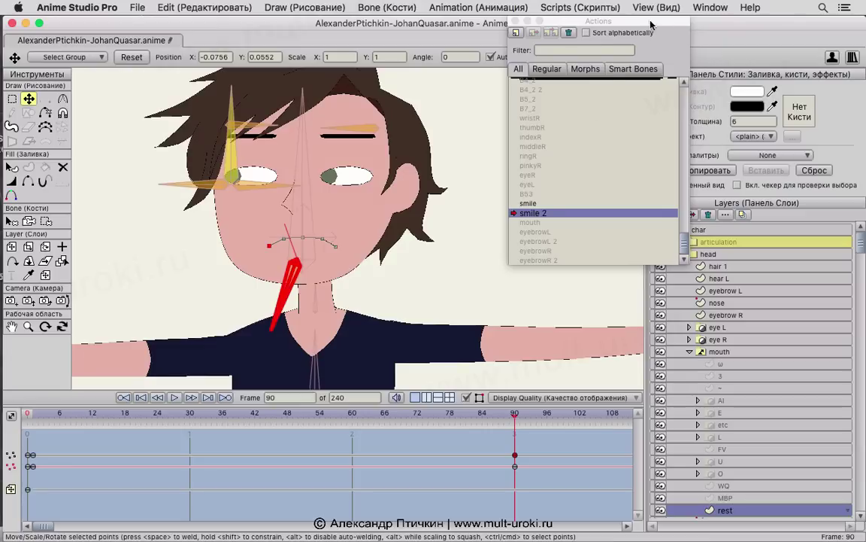
Step: Move the Actions window off the layer list and select the MBP layer to view its shape in smile 2
left_click_drag(649, 23, 583, 26)
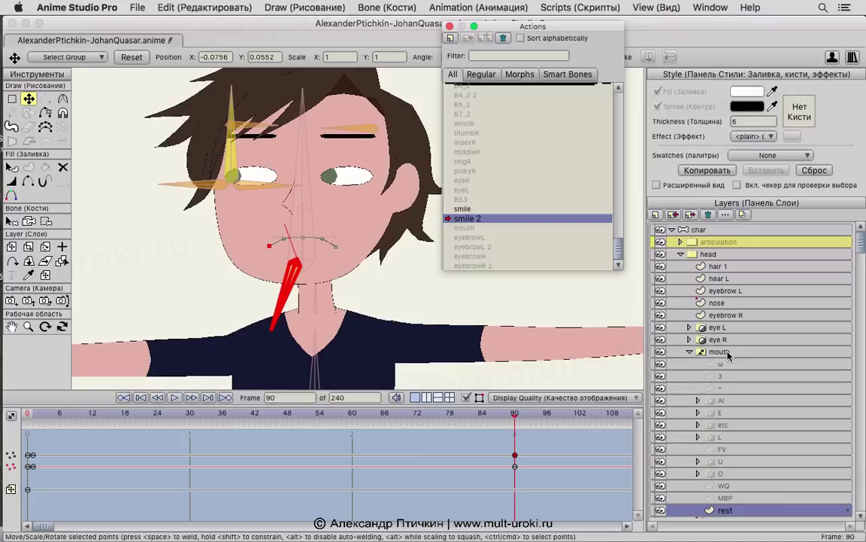
scroll(729, 357, "down", 5)
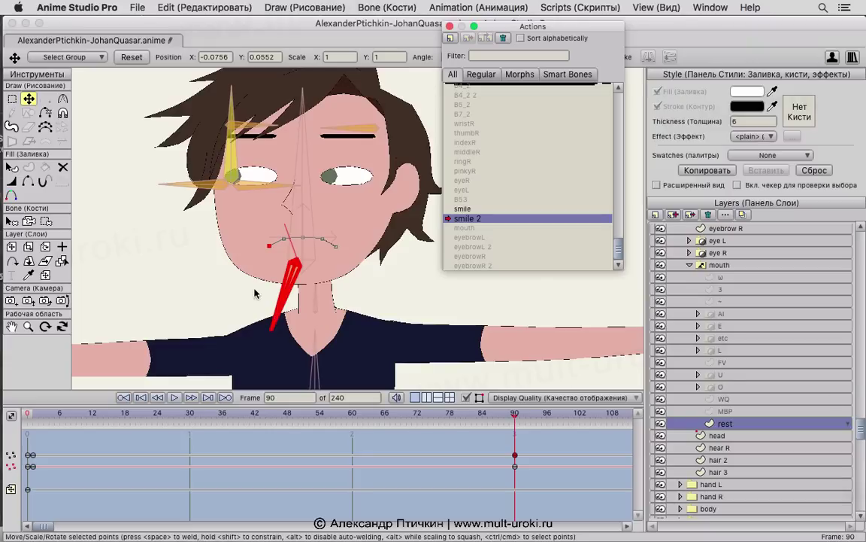
left_click(726, 410)
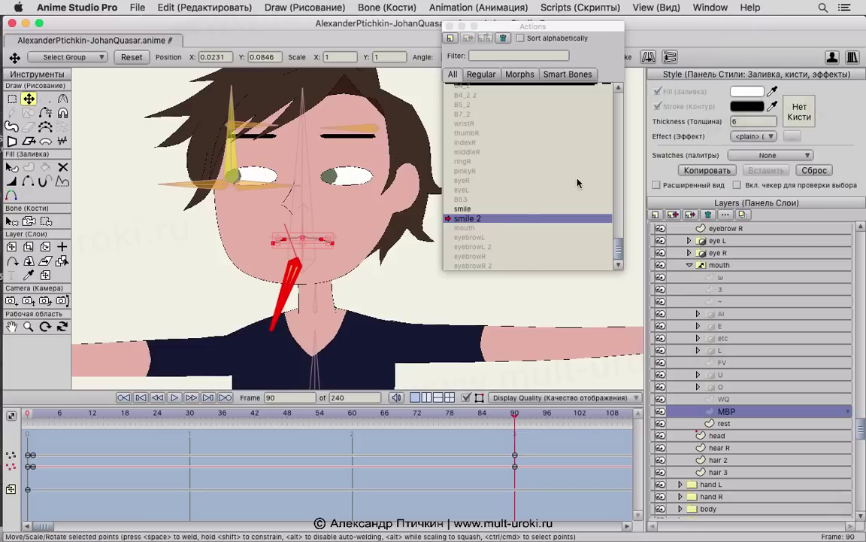
Step: Return to Mainline and select the char bone layer, with the left hand in view and the Actions window out of the way
scroll(514, 211, "up", 10)
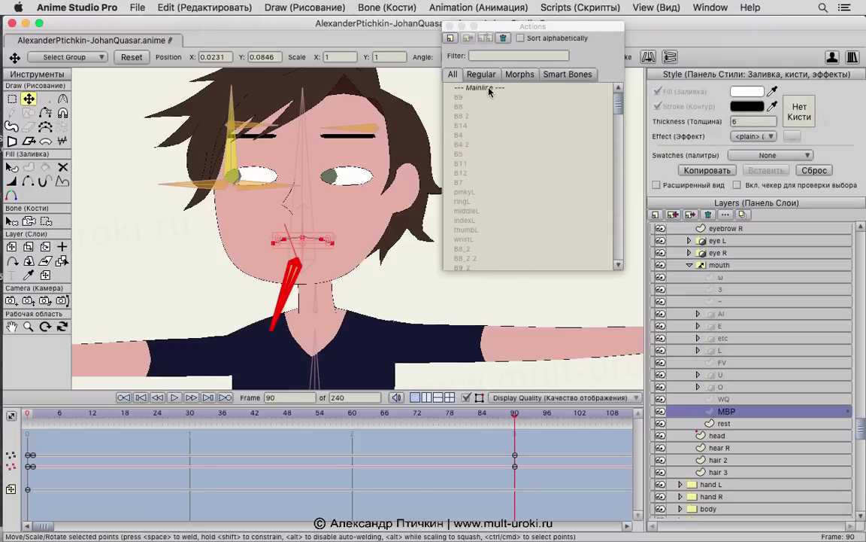
left_click(489, 88)
left_click_drag(575, 307, 197, 280)
left_click_drag(525, 28, 408, 482)
left_click_drag(481, 367, 499, 325)
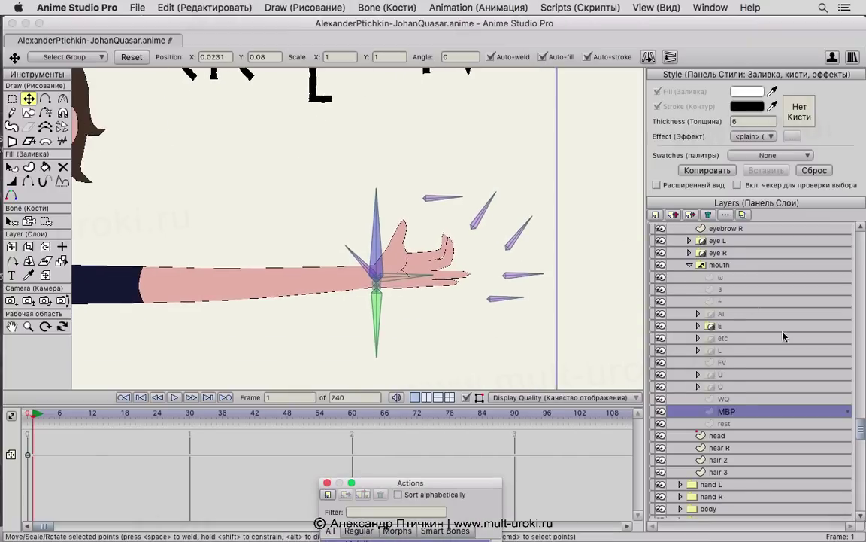
scroll(785, 333, "up", 5)
left_click(708, 230)
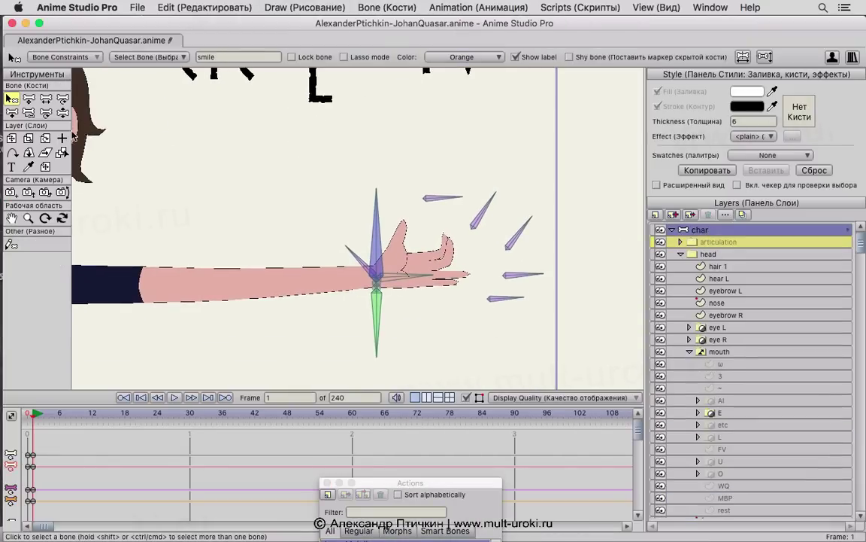
Step: Rotate the left hand's smart bones to fold the thumb in and straighten the index and middle fingers
left_click(61, 99)
left_click_drag(352, 263, 298, 237)
left_click_drag(494, 207, 433, 300)
scroll(576, 325, "up", 3)
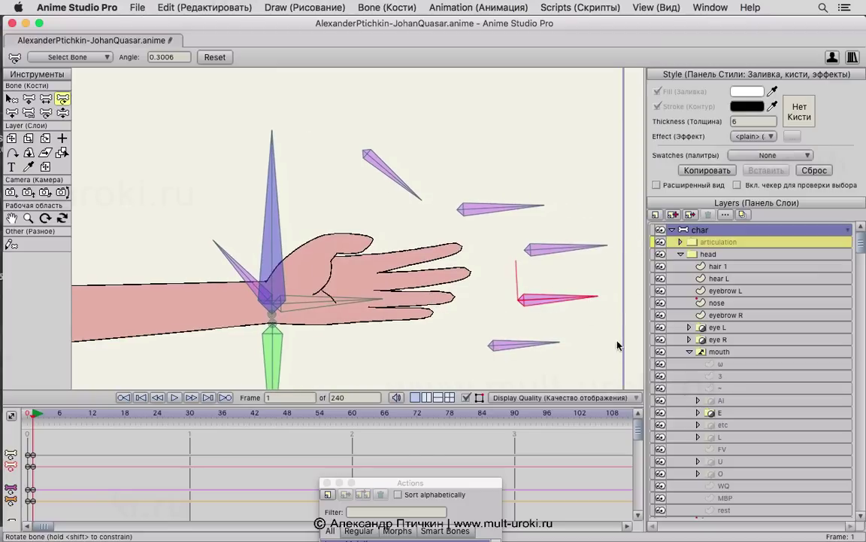
Step: Collapse the mouth and head layers, flash the hand L group's visibility to check it, and expand that group
left_click(689, 351)
left_click(681, 254)
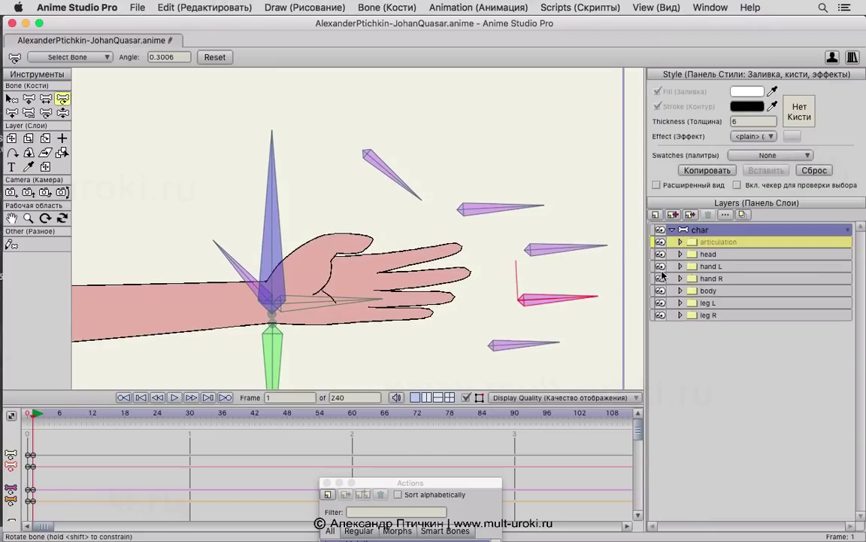
left_click(661, 267)
left_click(661, 266)
left_click(680, 266)
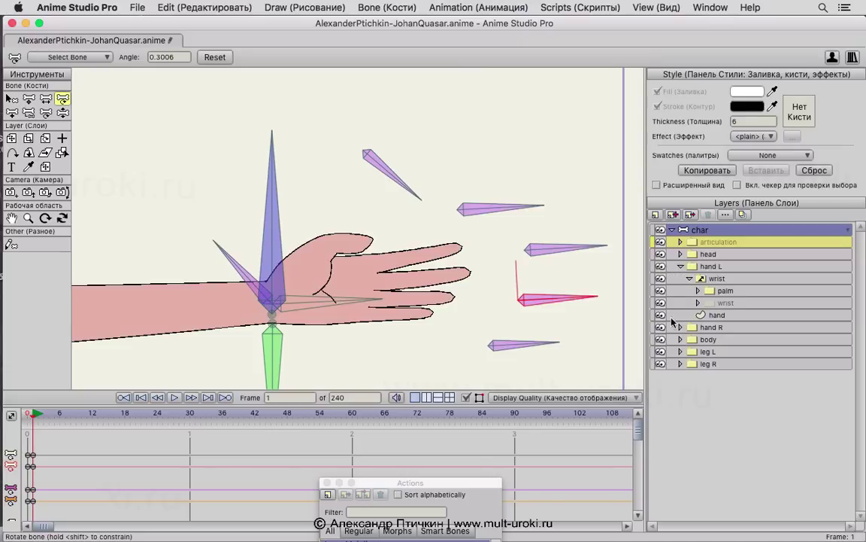
Step: Toggle the palm group's visibility off and on, and examine the hand L group and its wrist switch layer
left_click(660, 290)
left_click(660, 290)
left_click(712, 267)
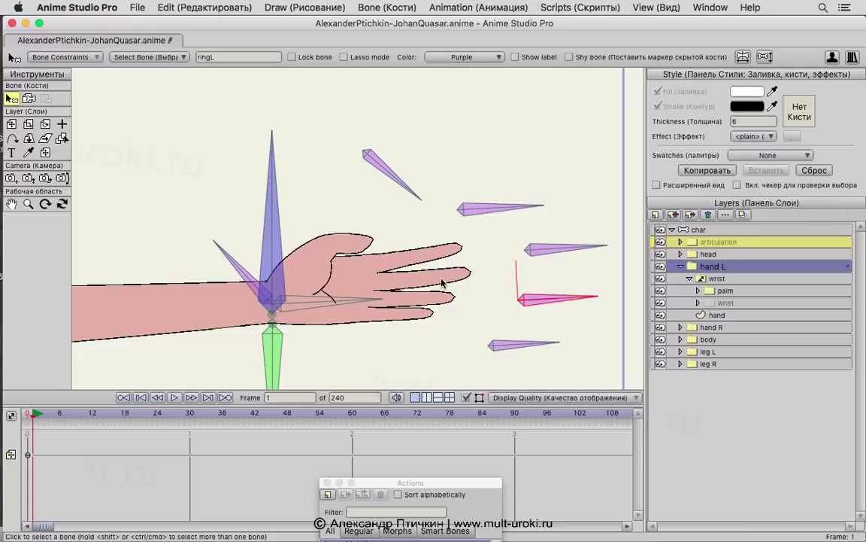
left_click(723, 279)
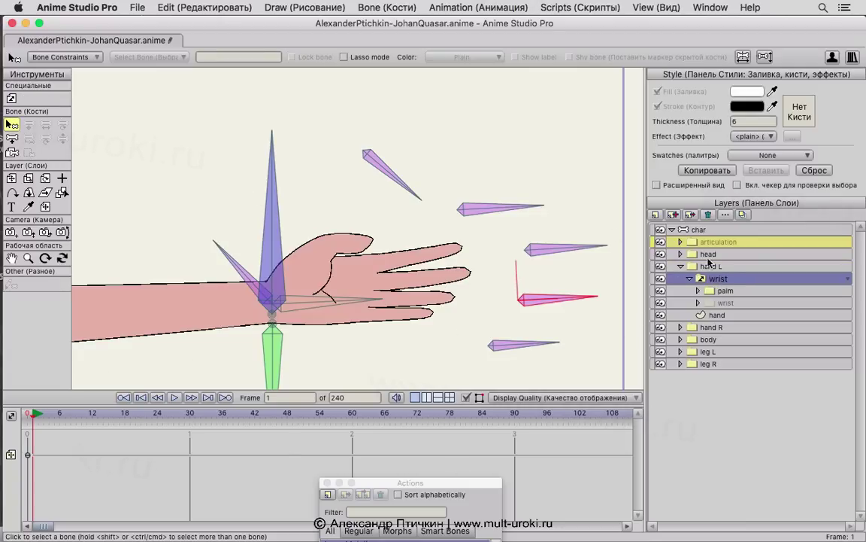
Step: On the char layer, rotate the left hand's smart bones to raise the thumb and bend the middle finger by about 55 degrees
left_click(701, 229)
left_click(62, 100)
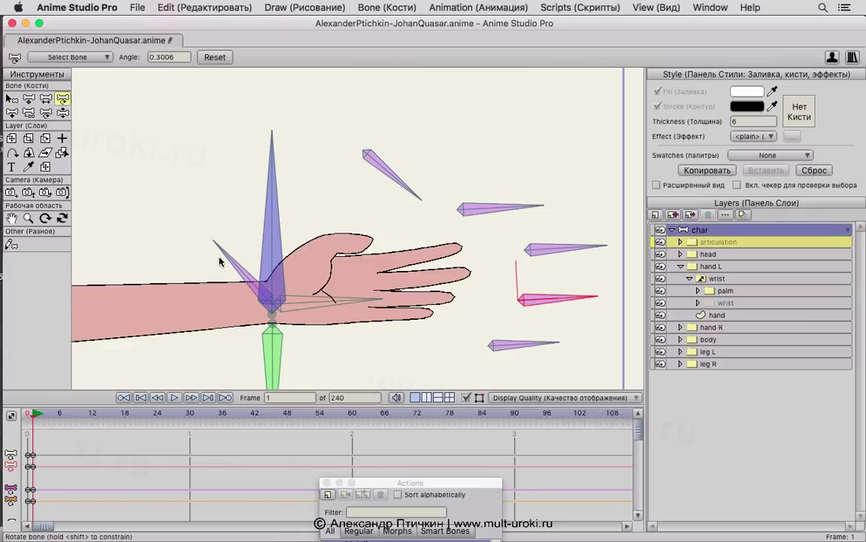
left_click_drag(197, 252, 178, 214)
left_click_drag(405, 198, 443, 136)
left_click_drag(576, 247, 568, 173)
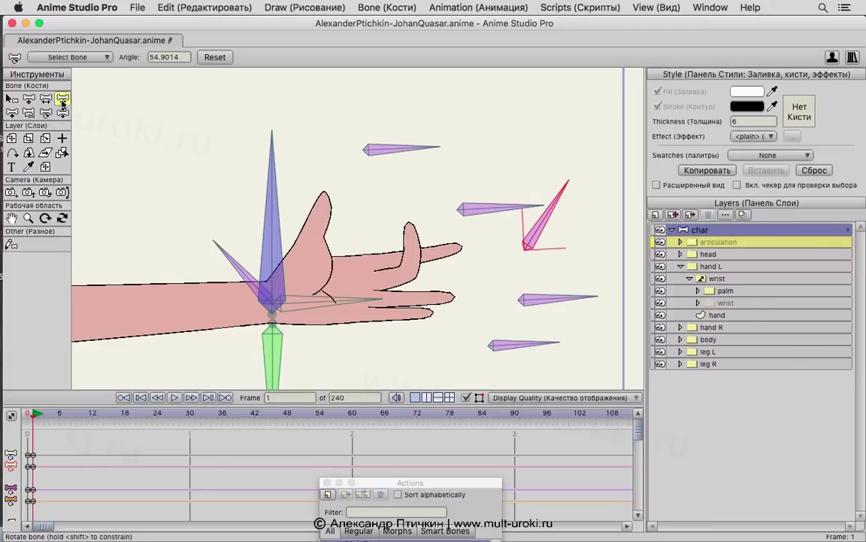
Step: Rotate the left wrist bone up and down to switch the hand to its wrist view, and list the wrist layer's switch choices
left_click_drag(211, 253, 195, 338)
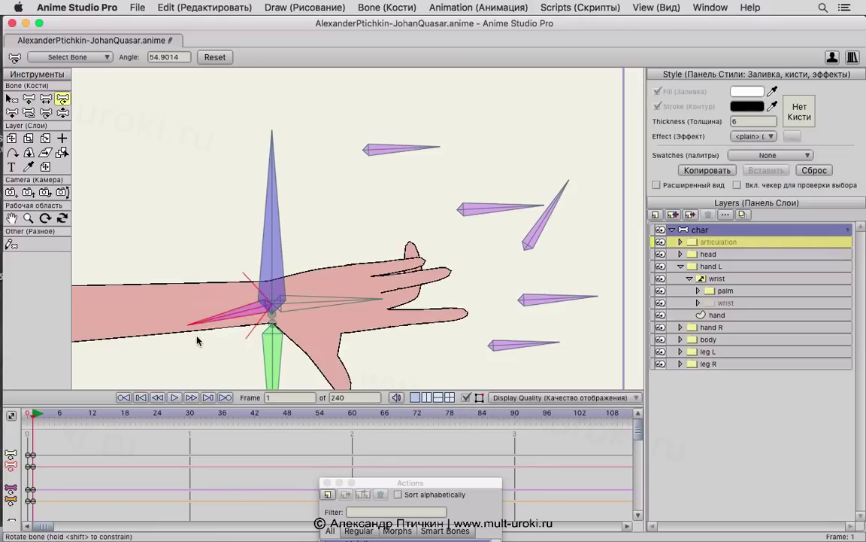
left_click_drag(160, 286, 147, 248)
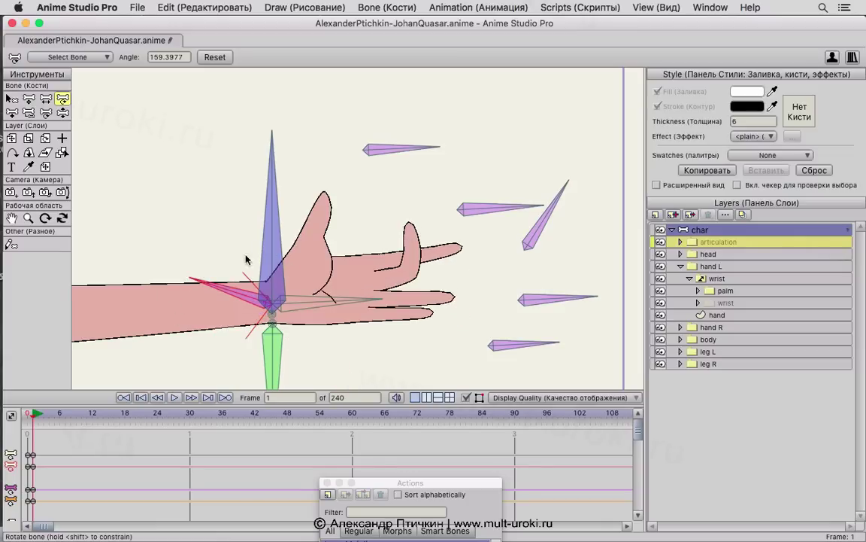
left_click_drag(220, 328, 265, 359)
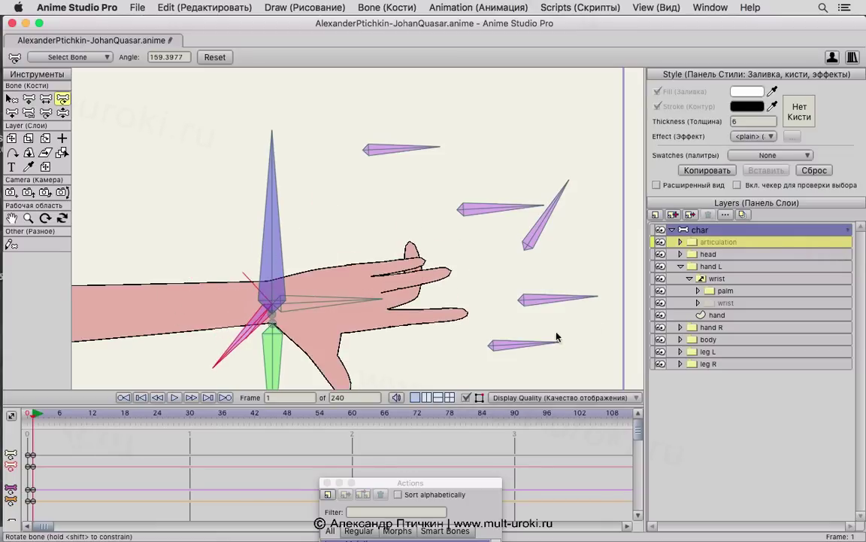
left_click(713, 279)
right_click(721, 281)
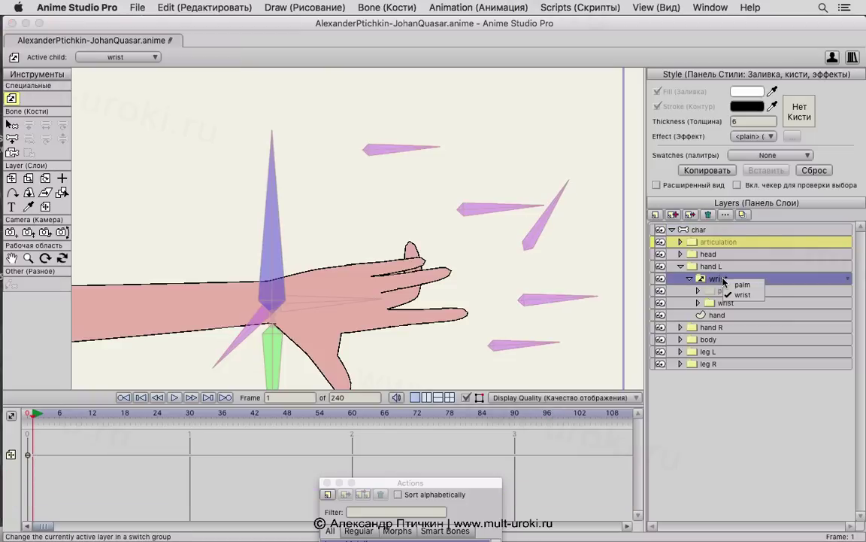
Step: Open the wristL action on the wrist switch layer, scrub its timeline to examine the palm-to-wrist switching, and return to the Mainline
left_click(791, 280)
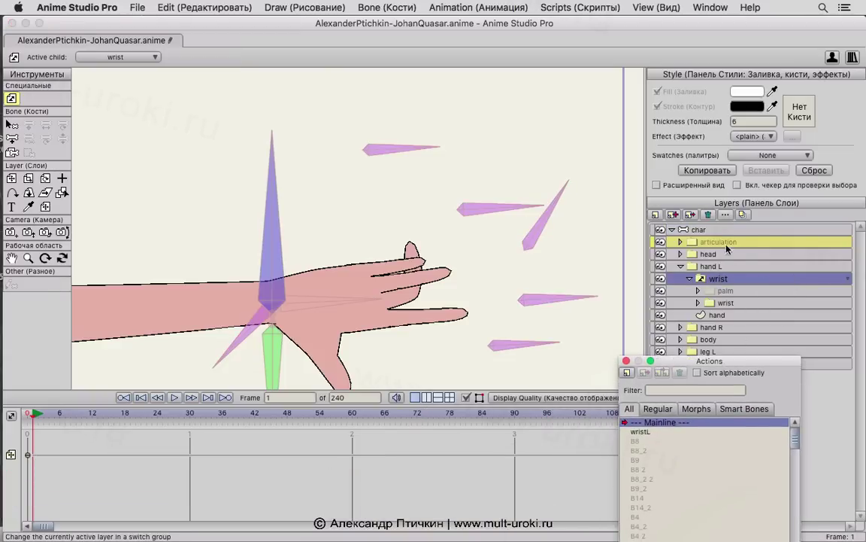
left_click(707, 232)
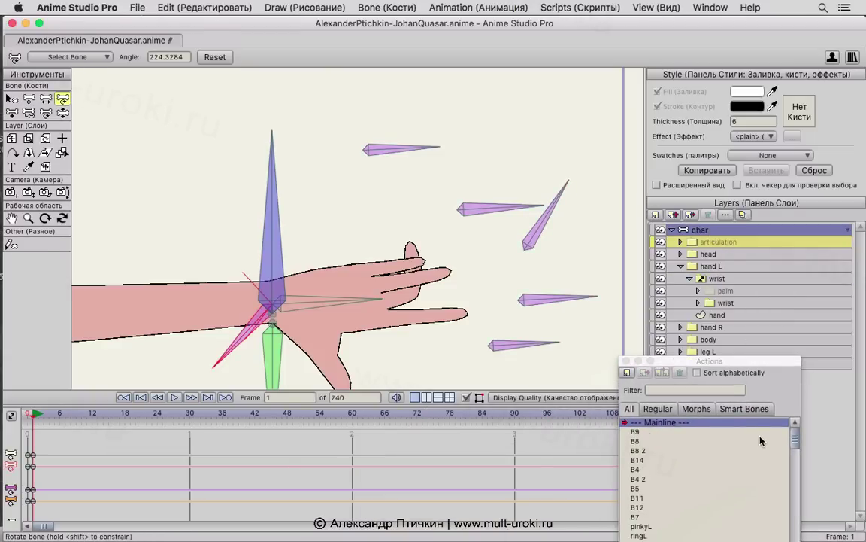
left_click_drag(720, 359, 716, 440)
double_click(668, 368)
left_click(724, 279)
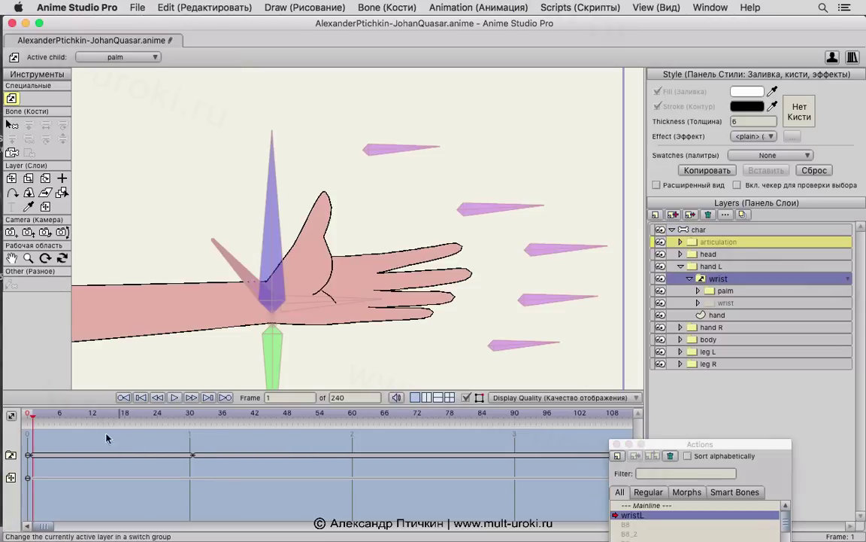
left_click_drag(33, 415, 179, 476)
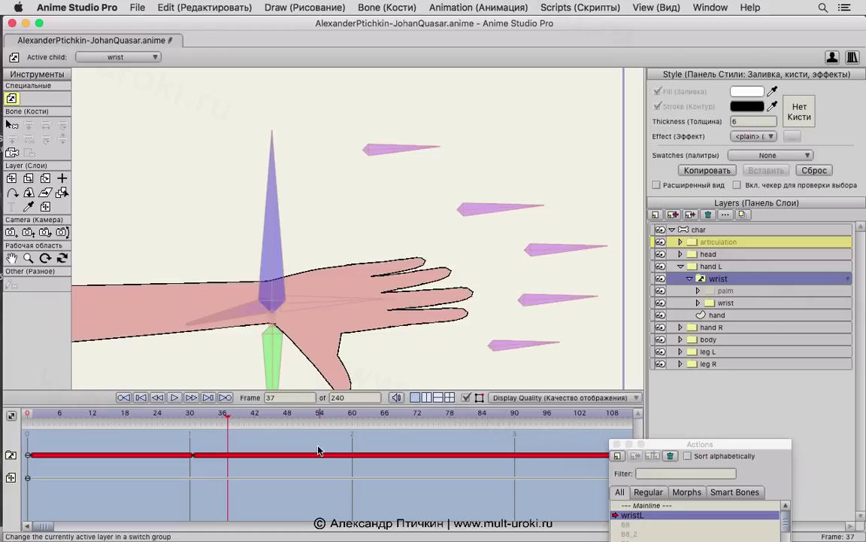
left_click(668, 506)
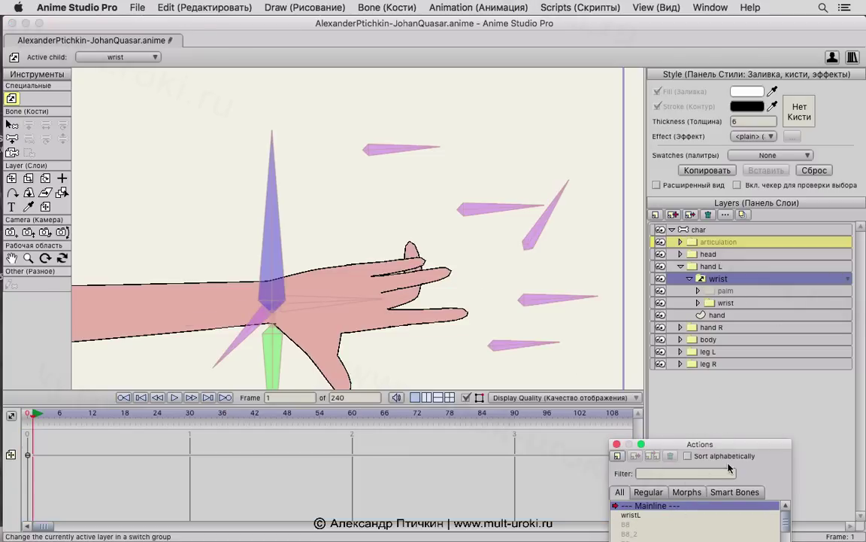
Step: Expand the palm and wrist groups, select finger layer 3 in the wrist group, and move and enlarge the Actions window for a longer list
left_click(698, 302)
left_click(698, 290)
left_click(691, 436)
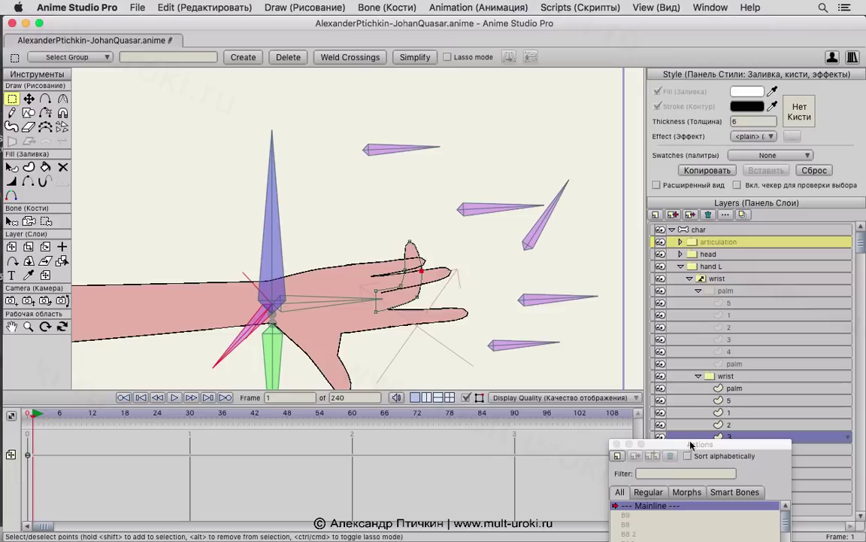
left_click_drag(690, 445, 150, 418)
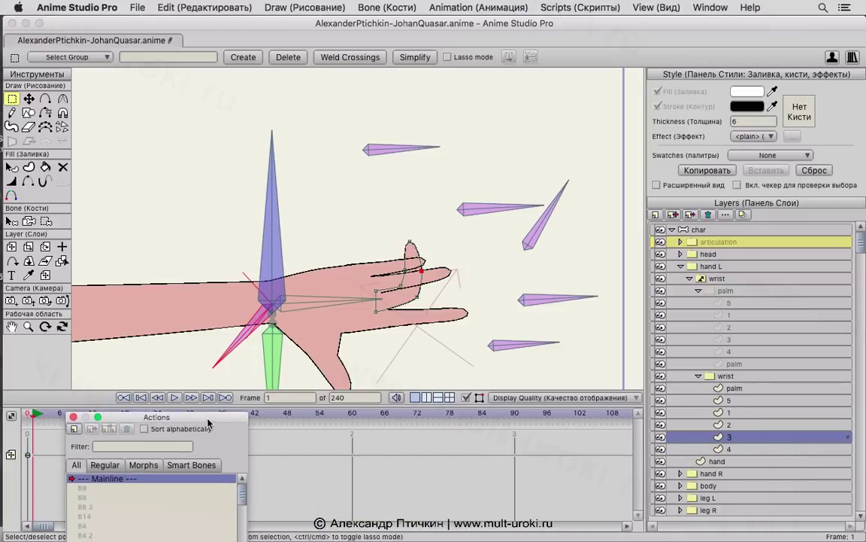
left_click_drag(208, 419, 236, 405)
left_click_drag(487, 168, 547, 131)
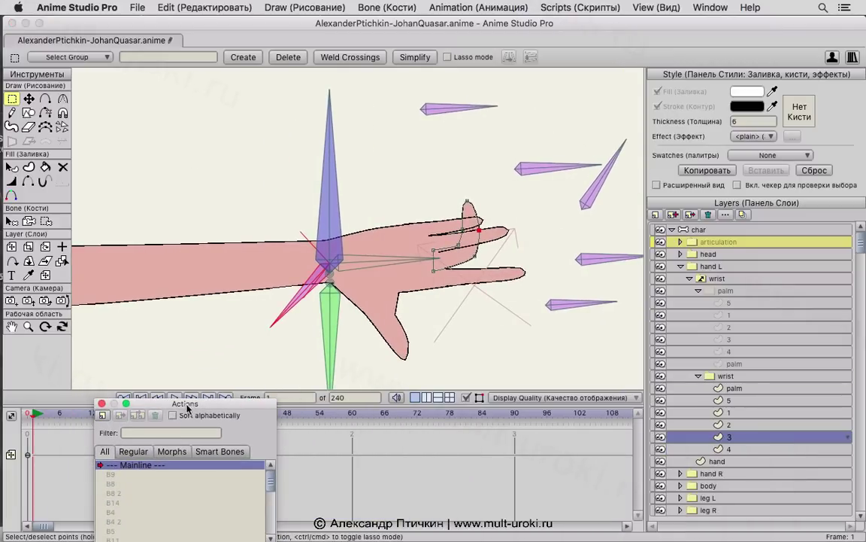
left_click_drag(187, 409, 153, 48)
left_click_drag(203, 154, 212, 324)
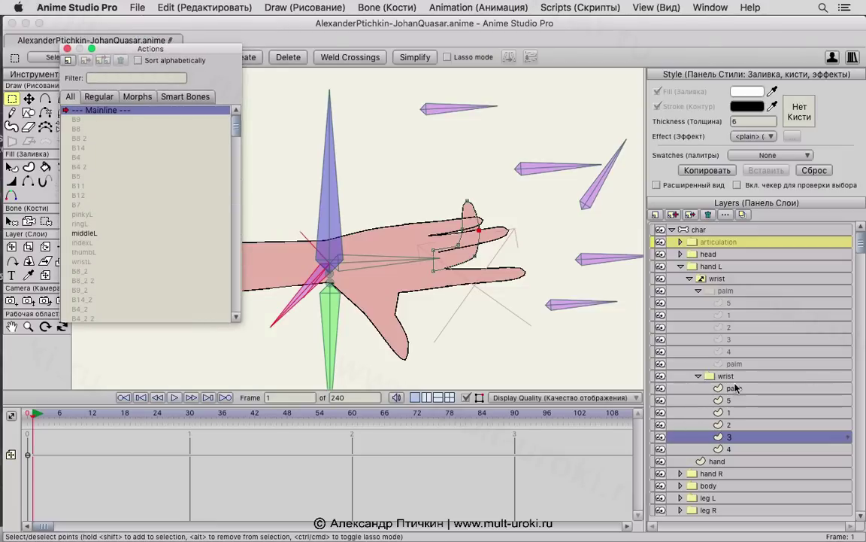
Step: Examine which smart bone actions affect the palm group's layer 5 and the wrist group's palm and finger layers
left_click(741, 305)
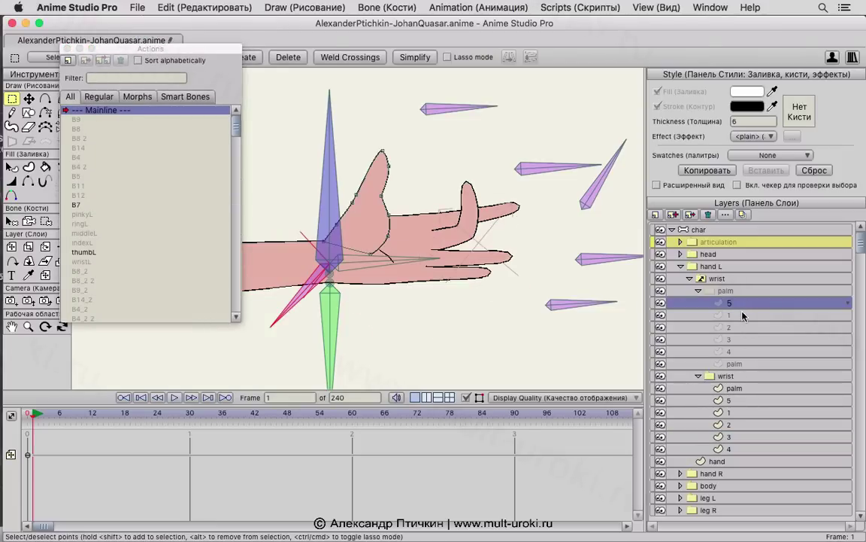
left_click(737, 388)
left_click(738, 401)
left_click(739, 413)
left_click(738, 425)
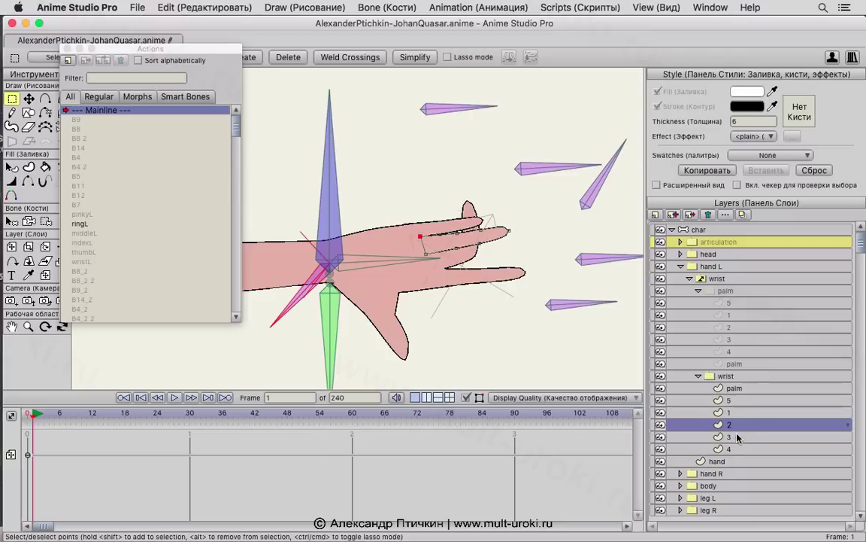
left_click(739, 437)
left_click(740, 450)
left_click(737, 438)
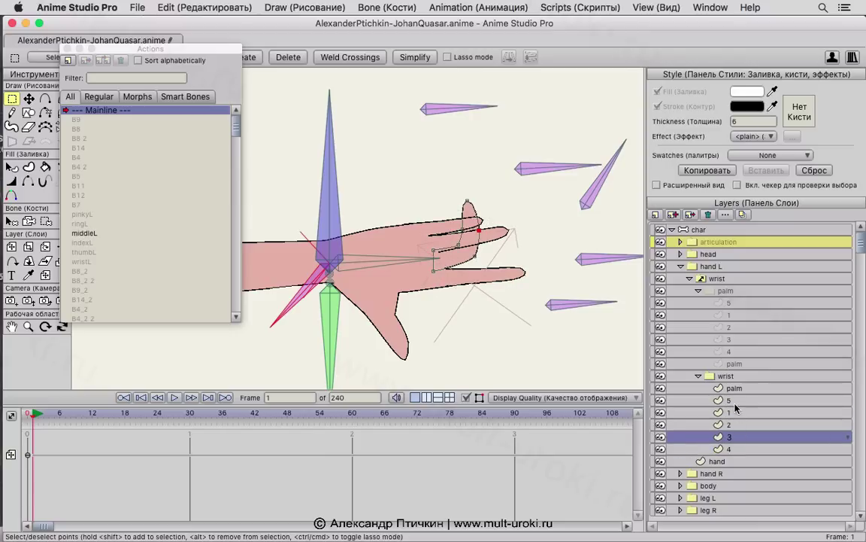
Step: Compare the matching palm and wrist finger layers, including 5, 3 and 2, to examine which actions they share
left_click(735, 406)
left_click(743, 364)
left_click(748, 342)
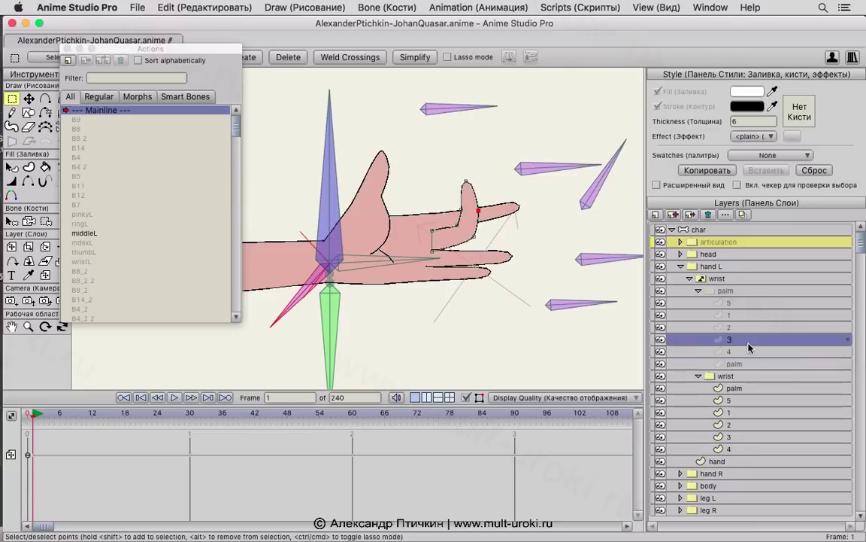
left_click(750, 328)
left_click(749, 303)
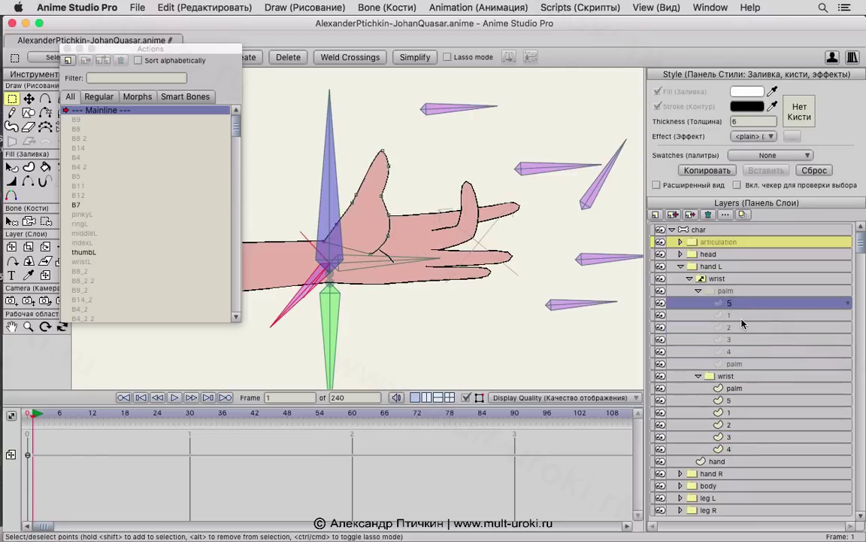
left_click(743, 364)
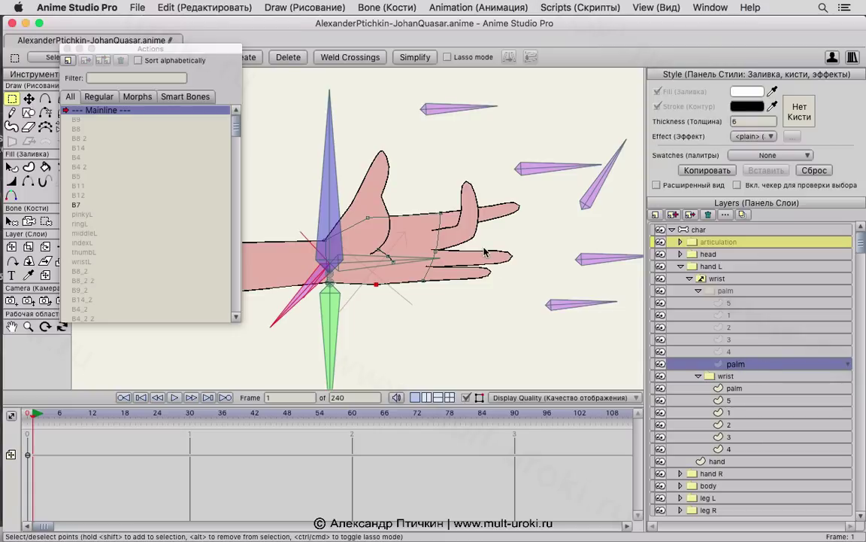
left_click(737, 400)
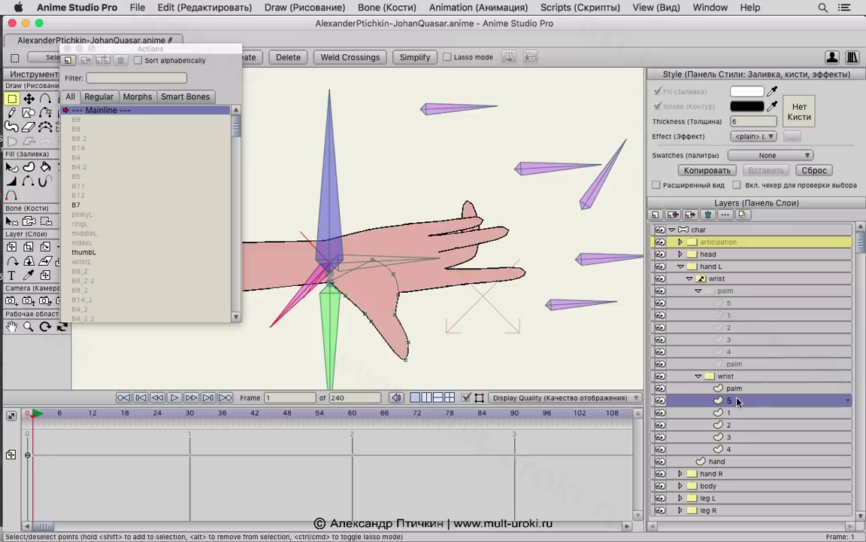
left_click(737, 412)
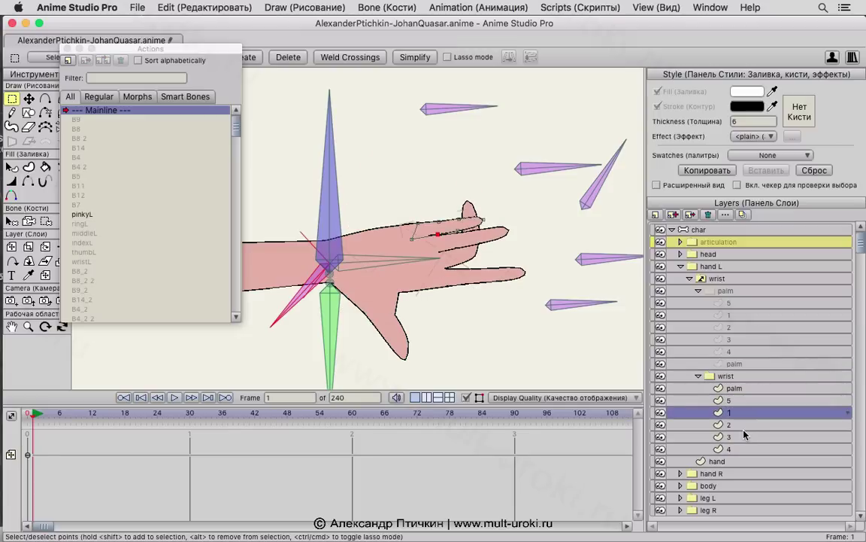
left_click(737, 436)
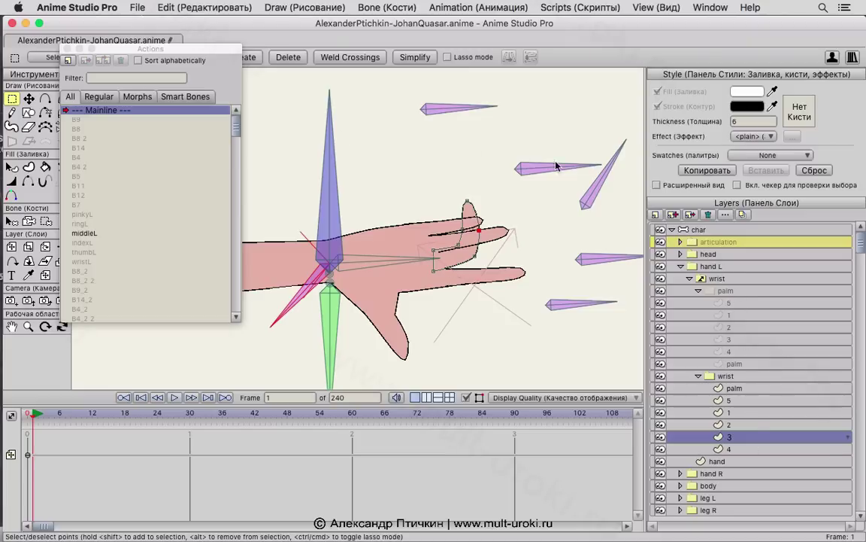
Step: On the char layer, select the middle finger's smart bone, open its middleL action and select the bone keyframes at frame 90
left_click(700, 229)
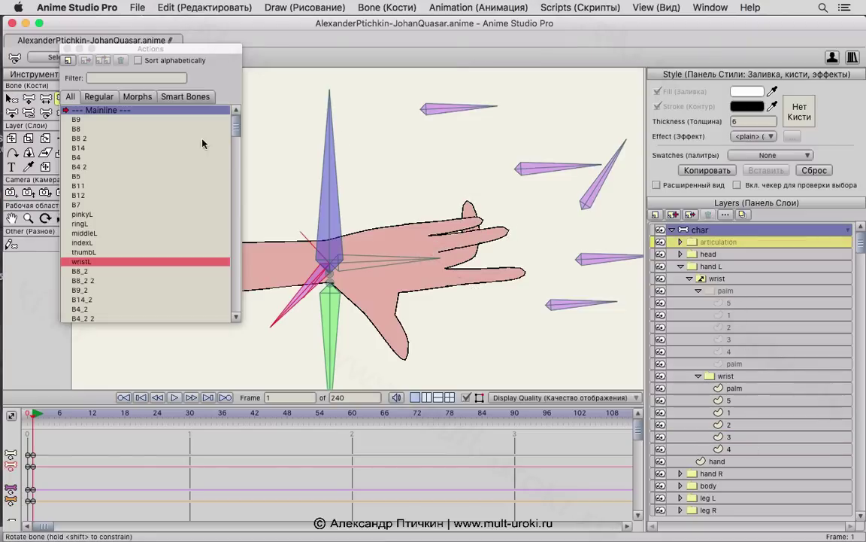
left_click(14, 97)
left_click(587, 198)
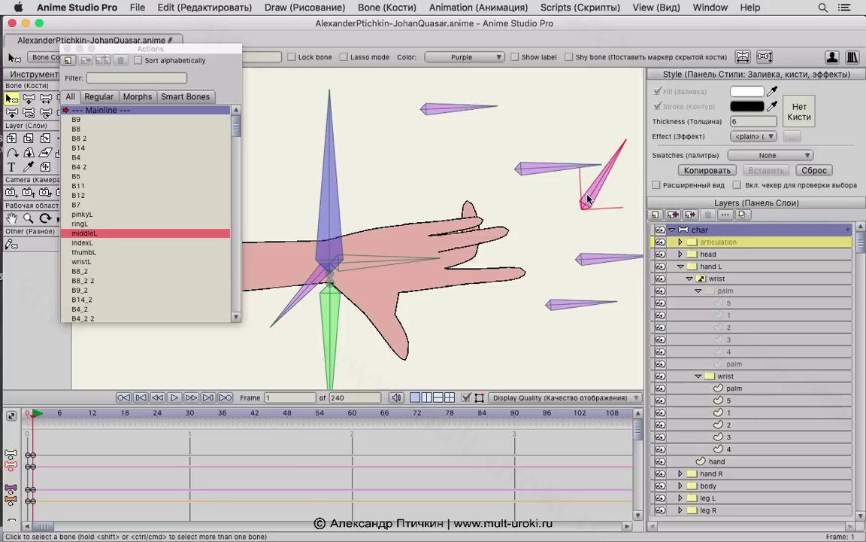
double_click(82, 233)
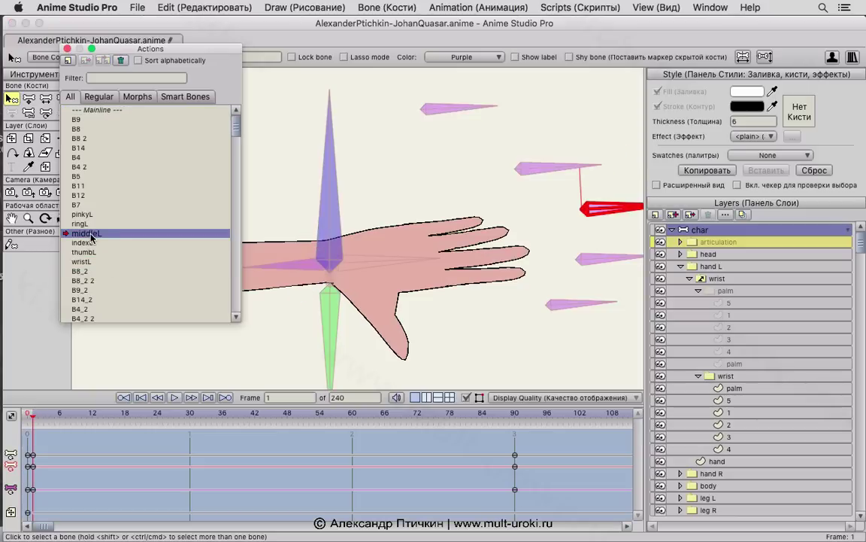
left_click_drag(527, 448, 468, 475)
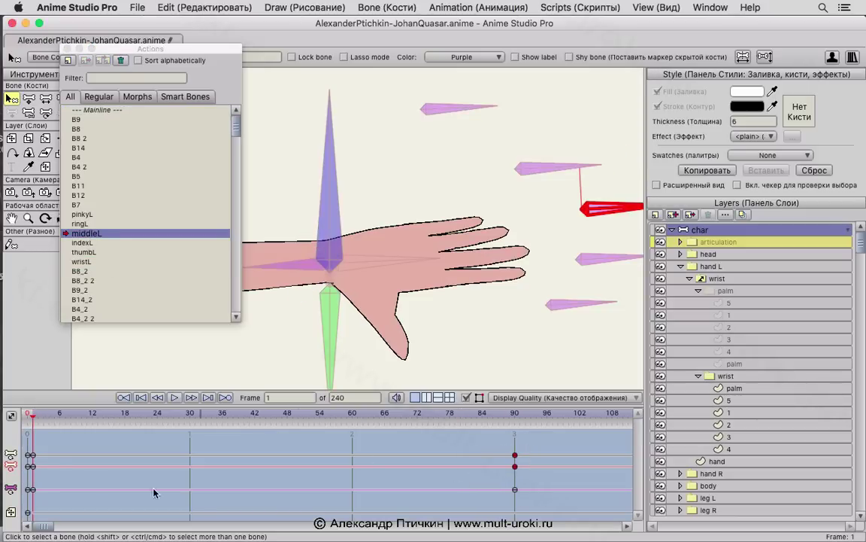
Step: Select finger layer 3 in the wrist group and select its middleL action keyframes across the timeline
left_click(743, 424)
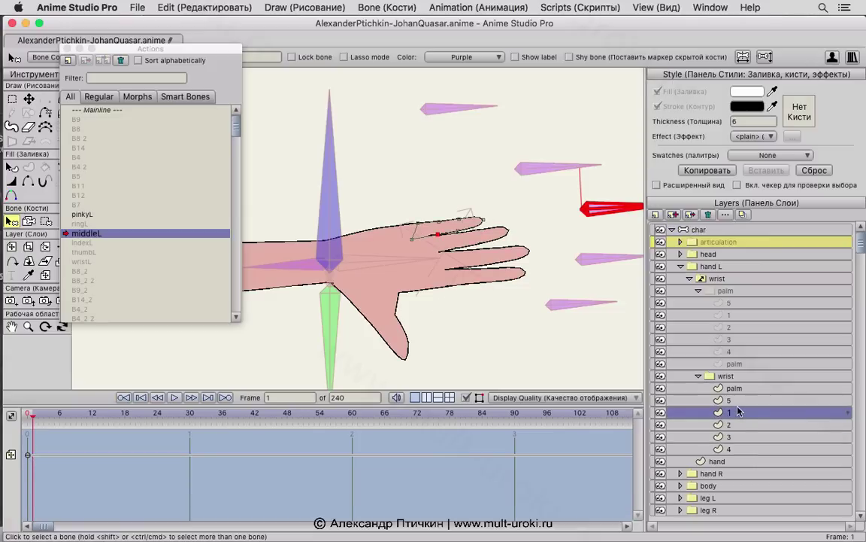
left_click(728, 436)
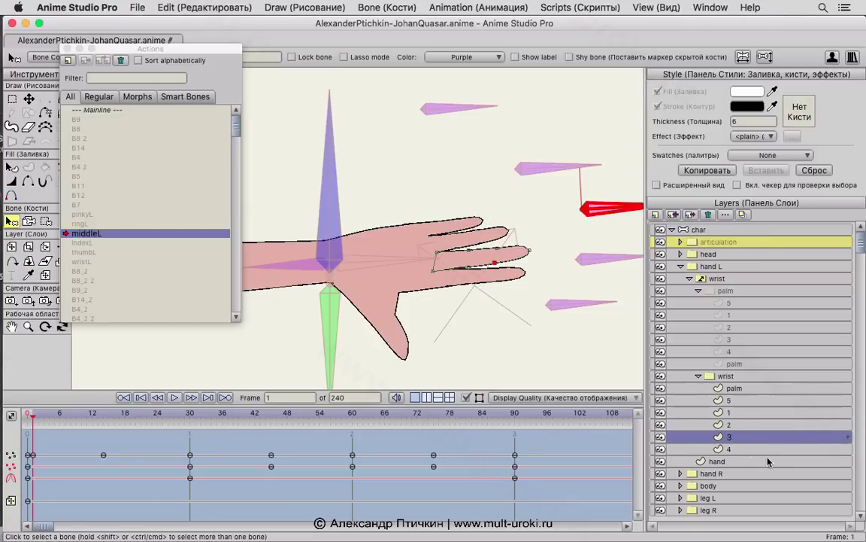
left_click_drag(543, 459, 52, 518)
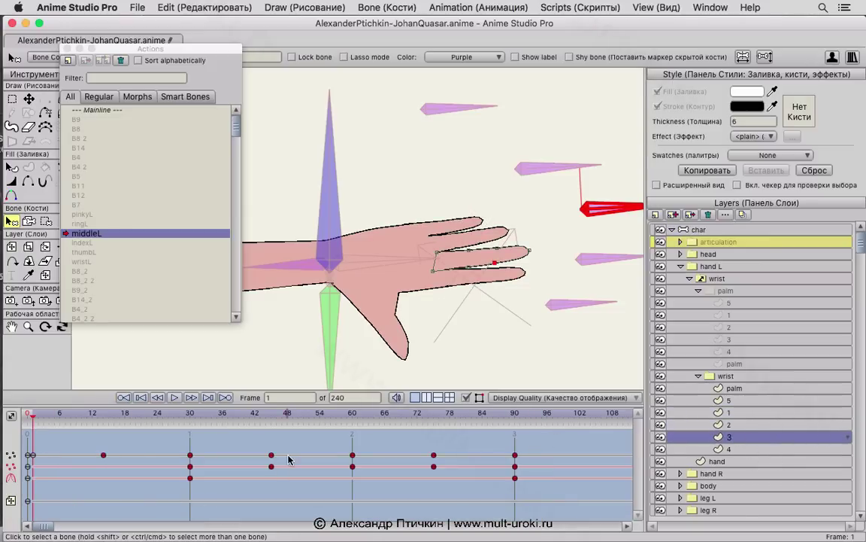
Step: Nudge a point on the middle finger's upper edge slightly at frame 1 with the Transform Points tool
left_click(29, 98)
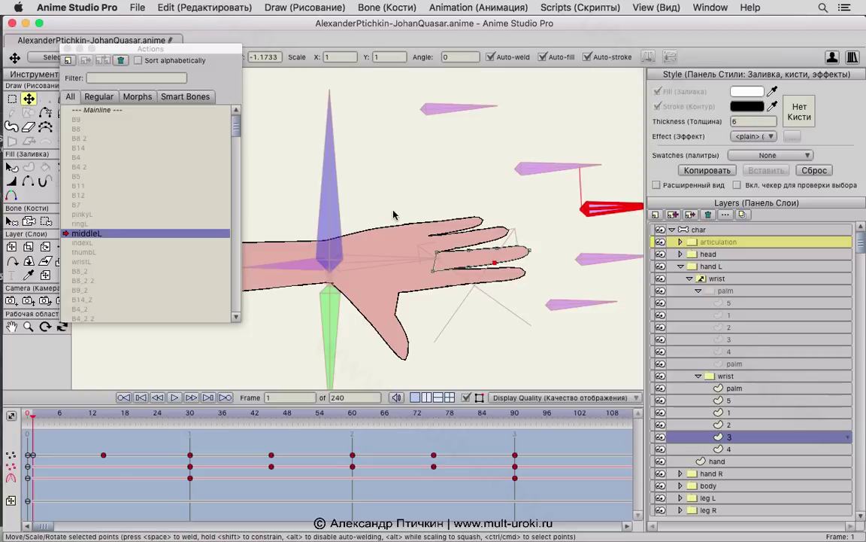
left_click(469, 249)
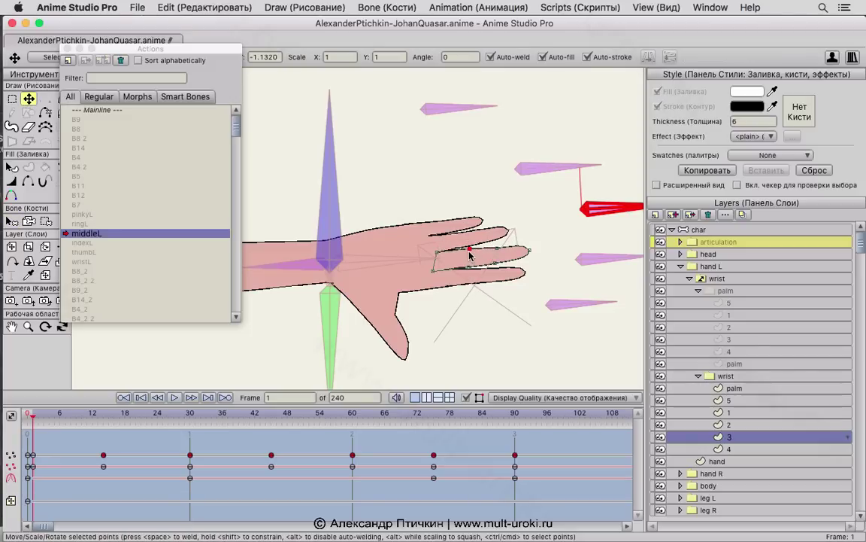
left_click_drag(469, 251, 469, 253)
Step: Select all of the wrist finger layer 3's keyframes from frame 1 to 90, copy them and deselect the finger's points
left_click_drag(542, 444, 36, 512)
left_click_drag(536, 444, 31, 519)
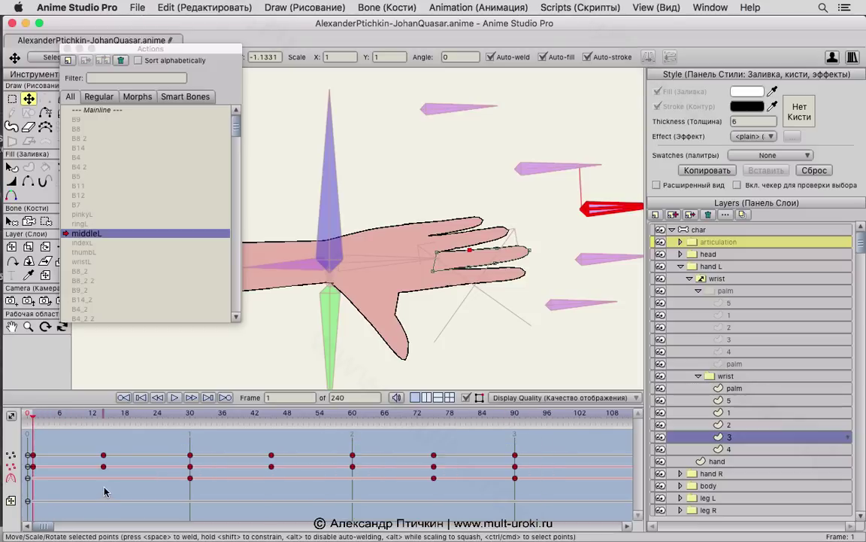
left_click_drag(549, 440, 33, 510)
key("super+c")
left_click_drag(545, 438, 31, 513)
key("Return")
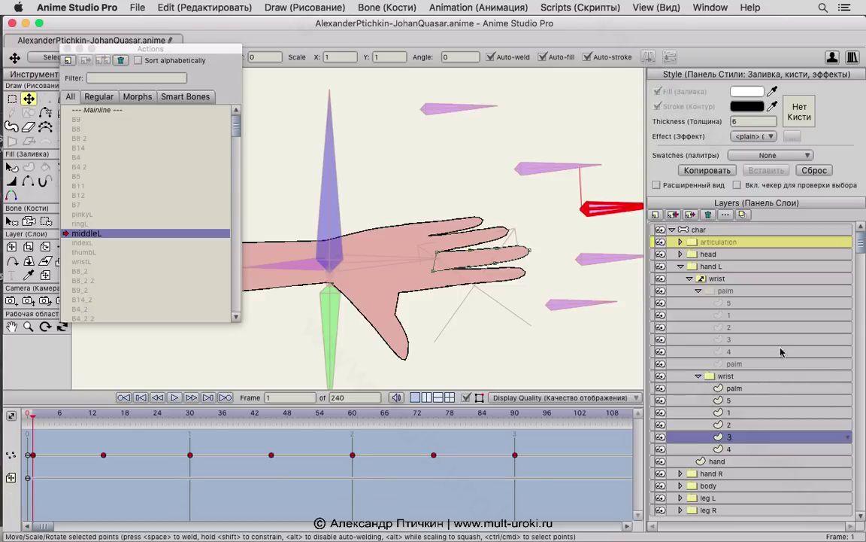
Step: Select finger layer 2 in the palm group and scrub the middleL action to frame 79 to examine the middle finger's bend
left_click(728, 291)
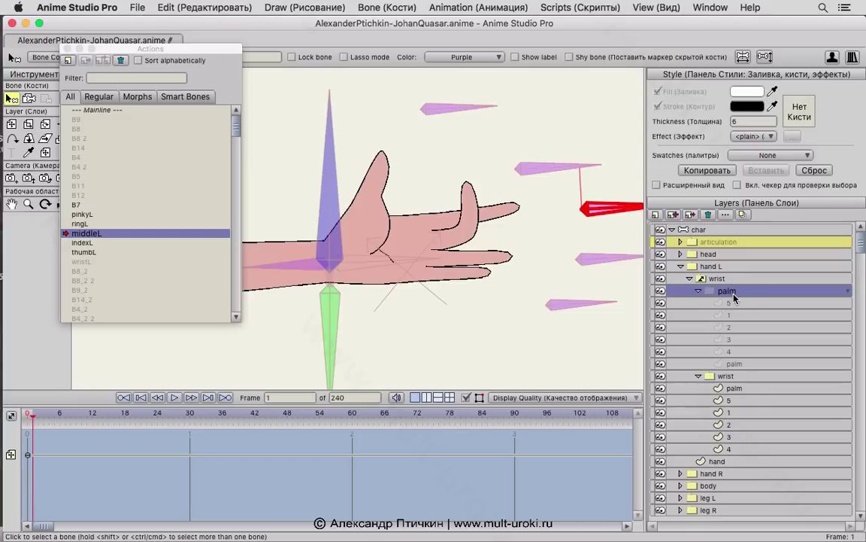
left_click(741, 329)
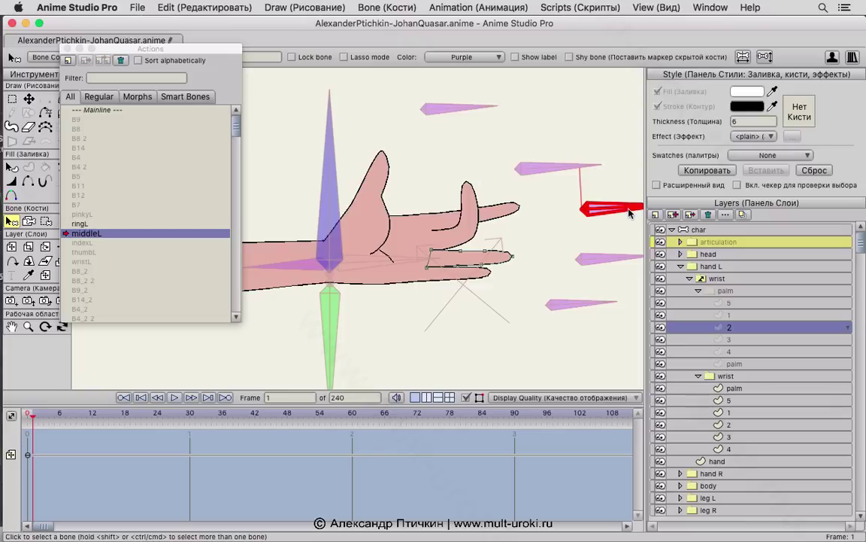
left_click(189, 413)
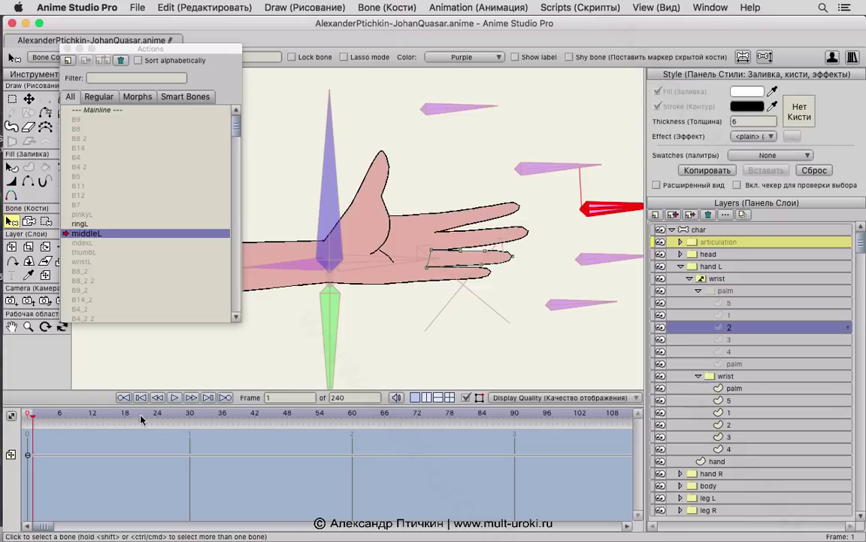
left_click_drag(262, 420, 455, 426)
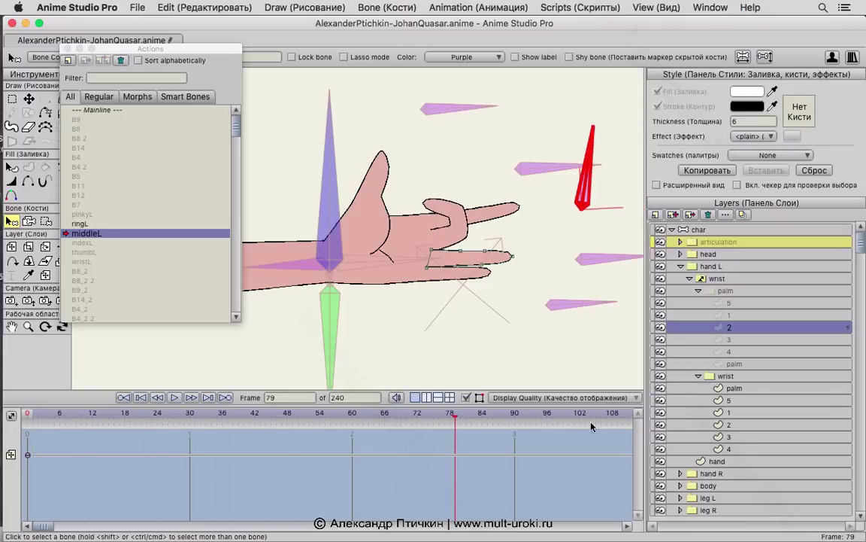
Step: Delete the point animation keyframes after frame 1 from the palm group's finger layer 3 in the middleL action
left_click(745, 338)
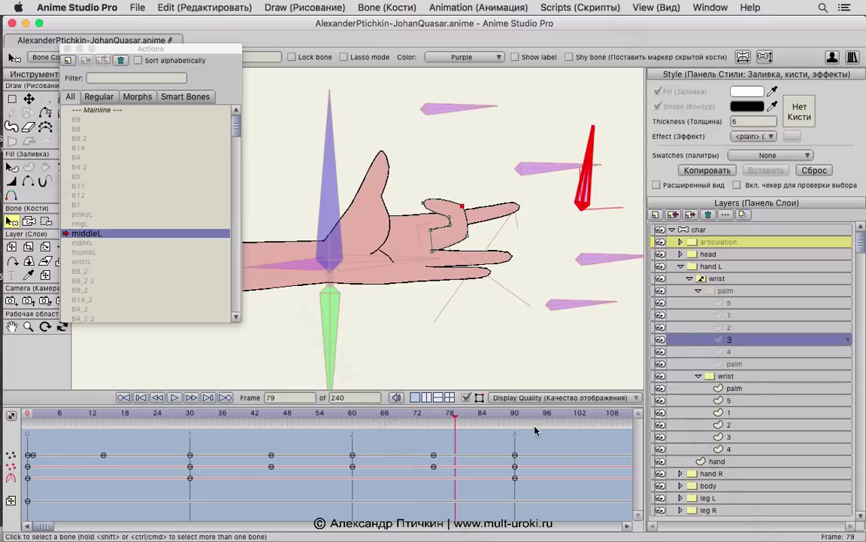
left_click_drag(491, 392, 78, 484)
key("Delete")
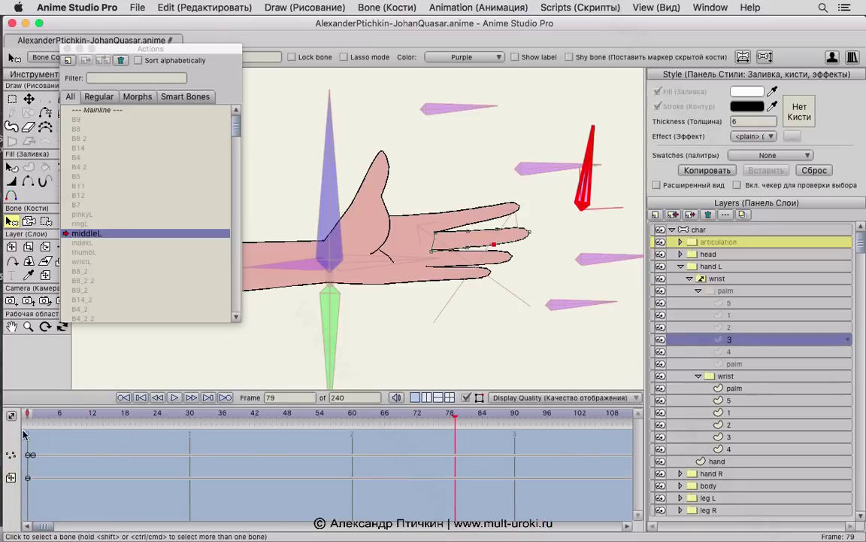
Step: Restore the deleted point animation keyframes of the palm group's finger layer 3 at frame 1 and scrub the middleL action to frame 40
left_click(32, 416)
key("super+z")
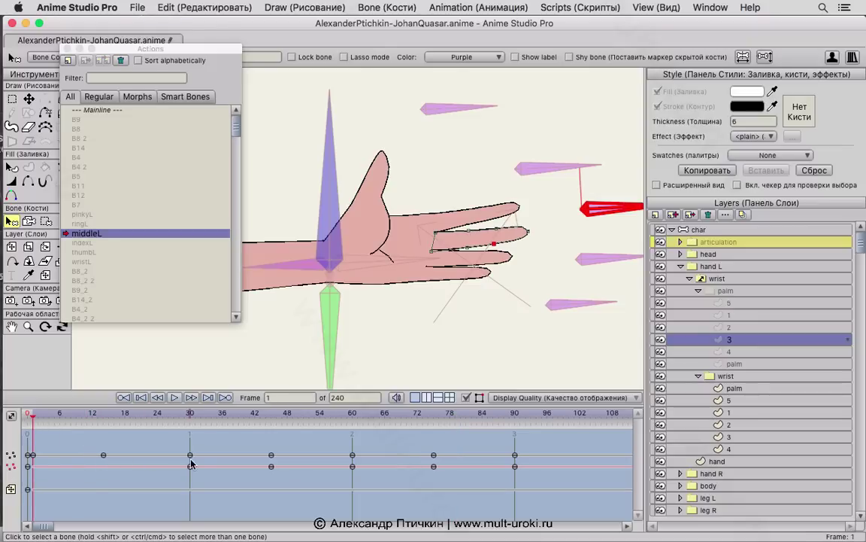
left_click_drag(62, 420, 244, 459)
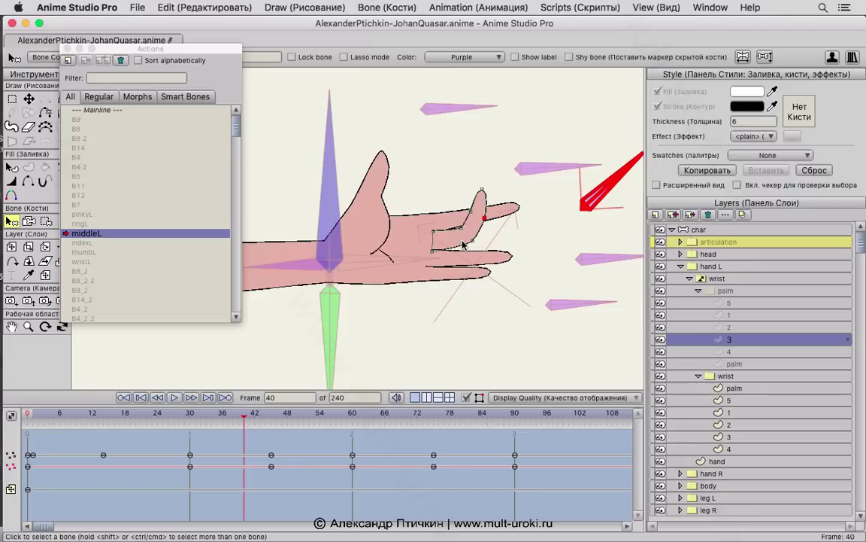
Step: Collapse the palm group and, on the char layer, rotate the left wrist's smart bone to about 156 degrees at frame 40
left_click(697, 290)
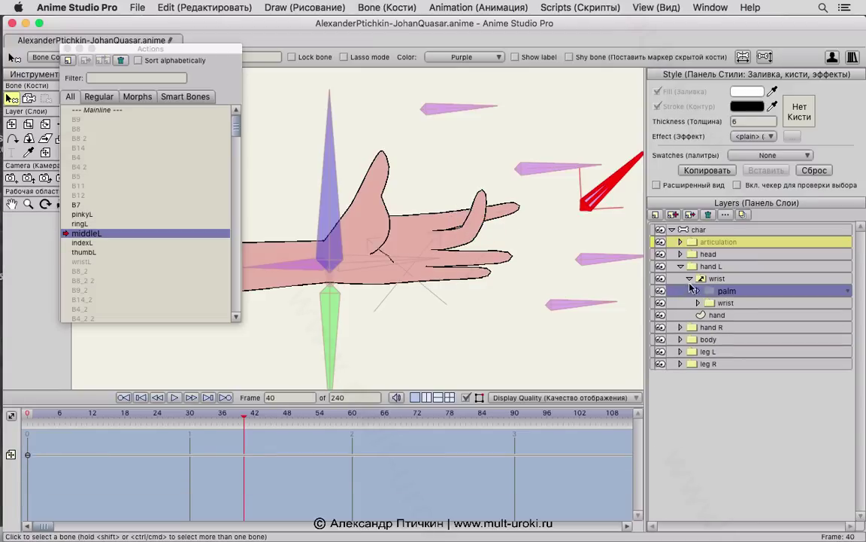
left_click_drag(127, 47, 103, 304)
left_click(720, 231)
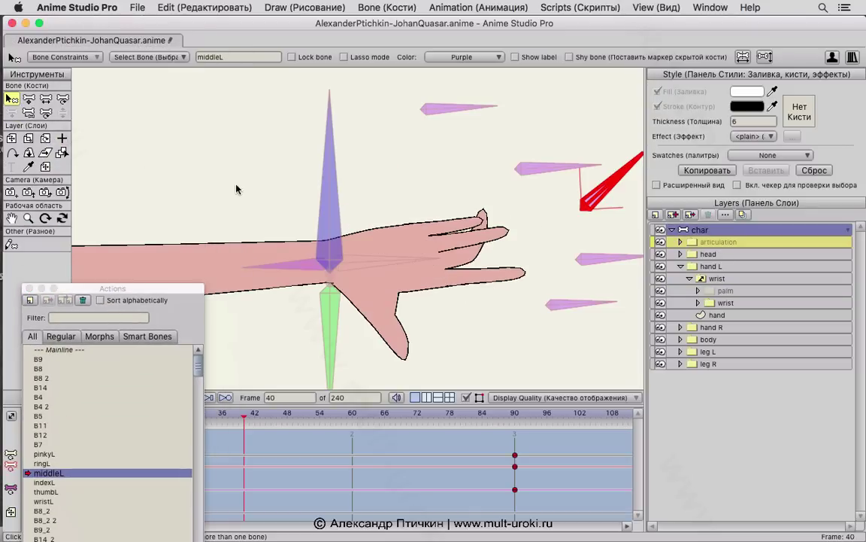
key("r")
left_click(268, 277)
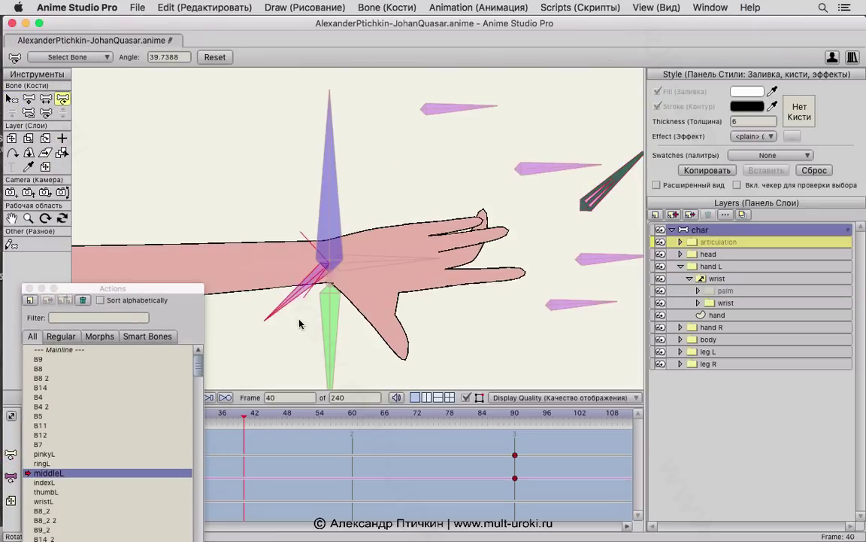
left_click_drag(250, 281, 205, 239)
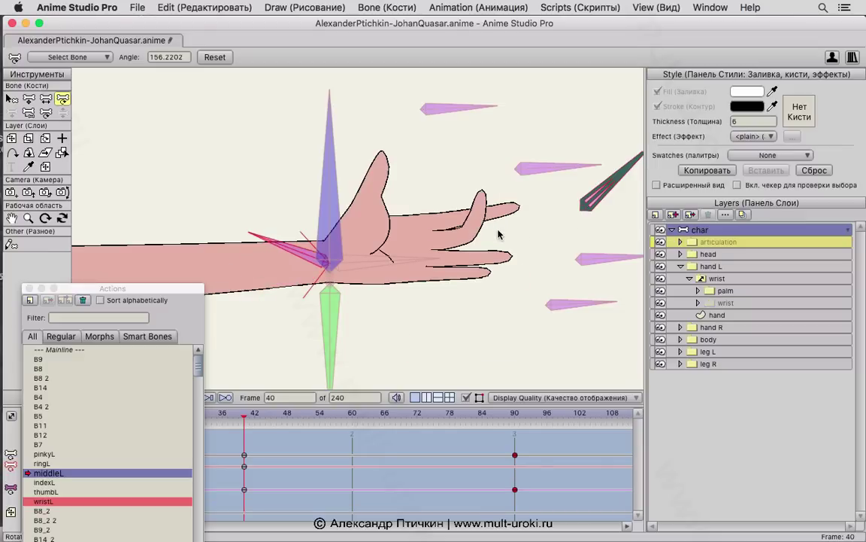
Step: Show the whole character in the viewport and close the Actions window
scroll(454, 290, "down", 6)
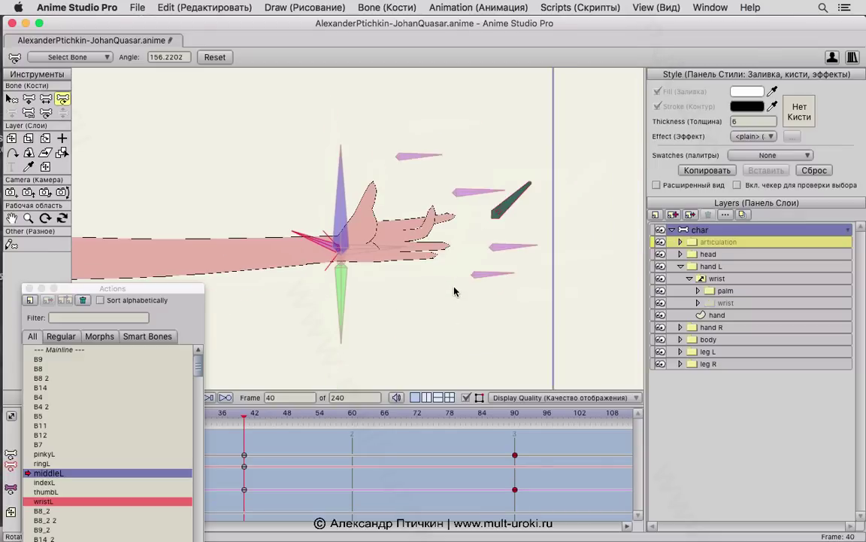
left_click_drag(420, 290, 552, 317)
scroll(545, 324, "up", 3)
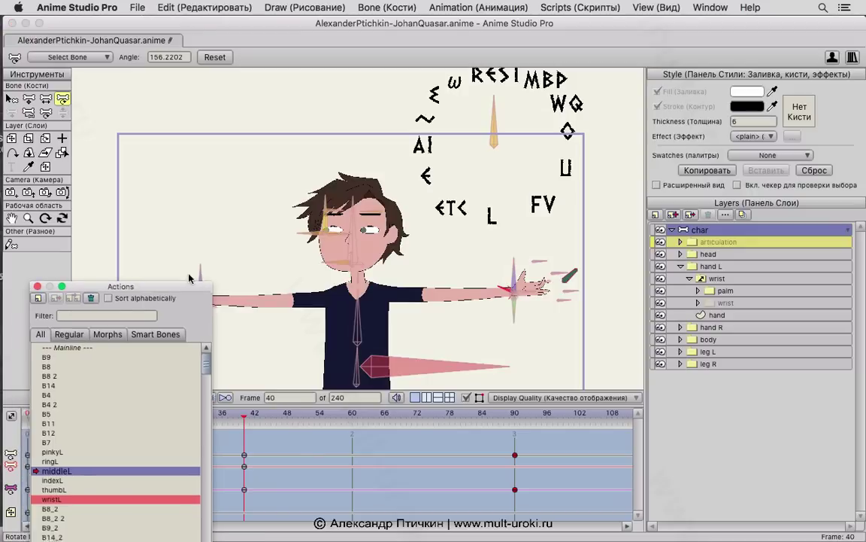
left_click_drag(105, 288, 193, 206)
left_click(119, 206)
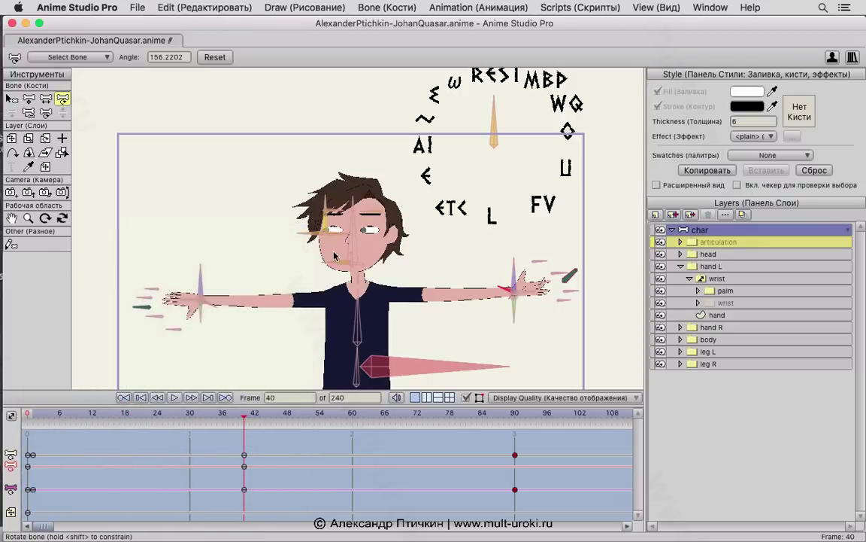
scroll(338, 265, "up", 3)
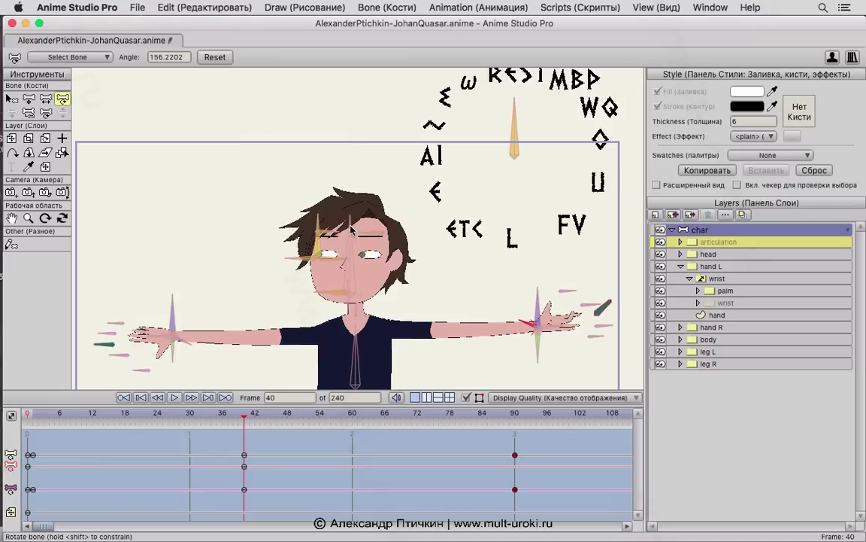
left_click_drag(440, 301, 477, 303)
scroll(483, 268, "up", 1)
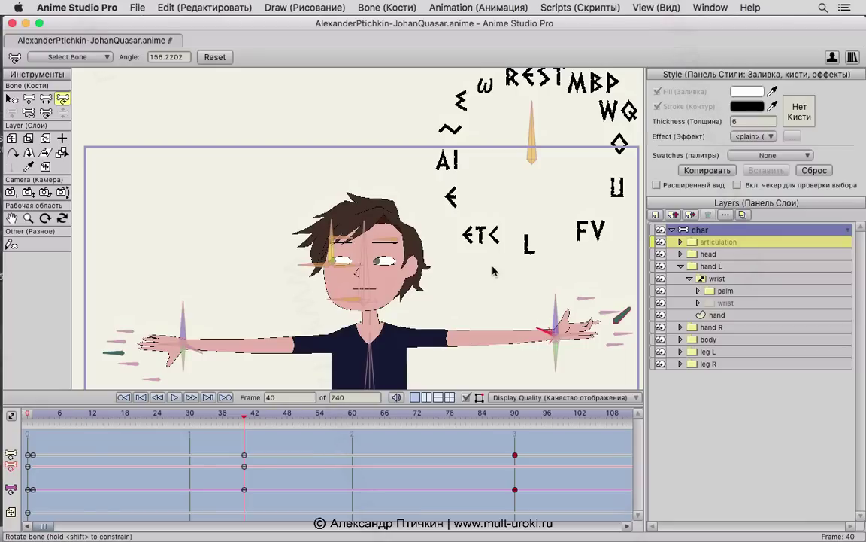
scroll(493, 268, "down", 3)
left_click_drag(497, 262, 493, 197)
scroll(424, 252, "up", 2)
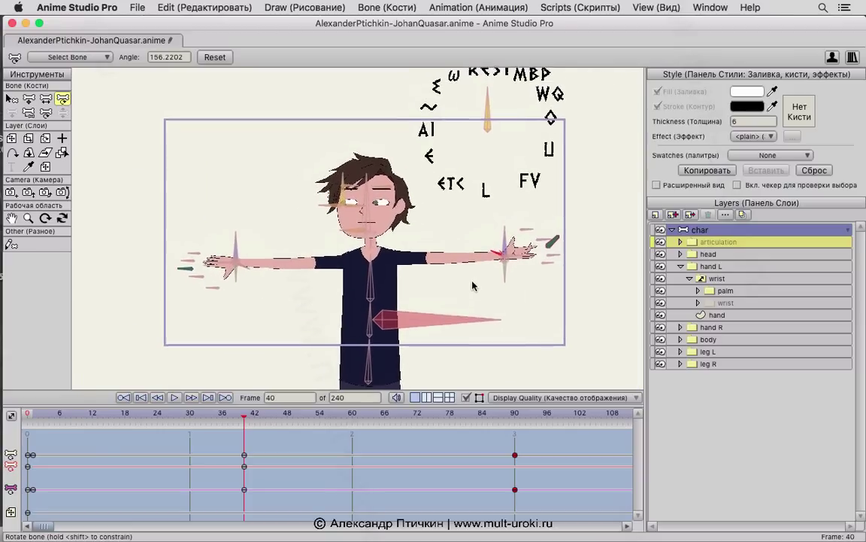
Step: Reopen the Actions window, return from the middleL action to the Mainline and close the window
left_click(710, 8)
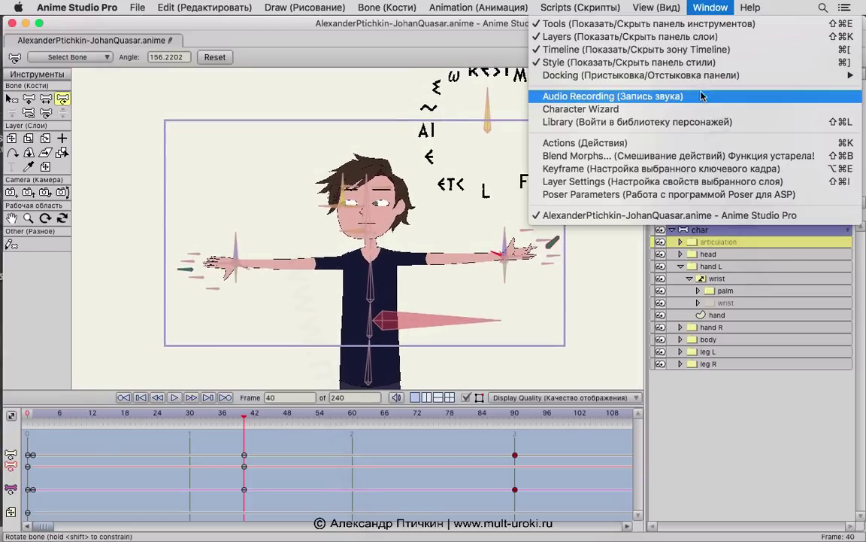
left_click(681, 142)
double_click(166, 290)
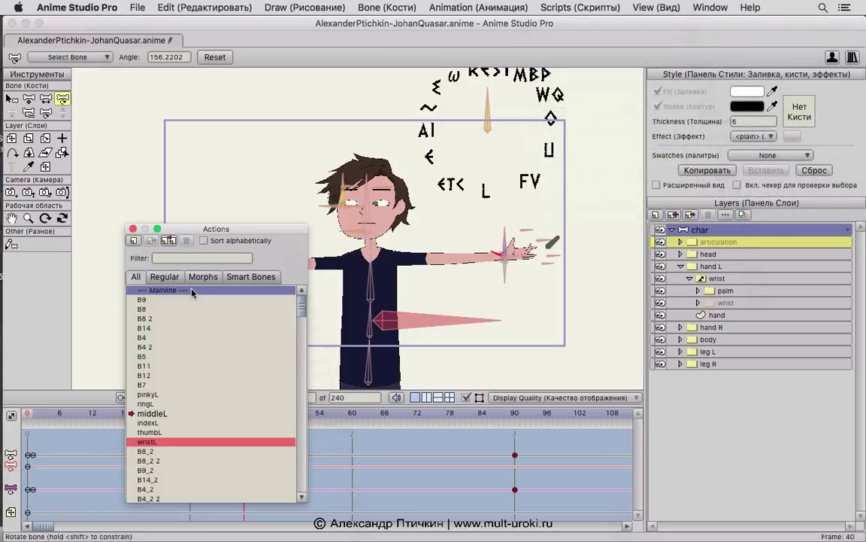
left_click(132, 229)
Step: Play the main animation briefly, stop it and return to frame 1
key("space")
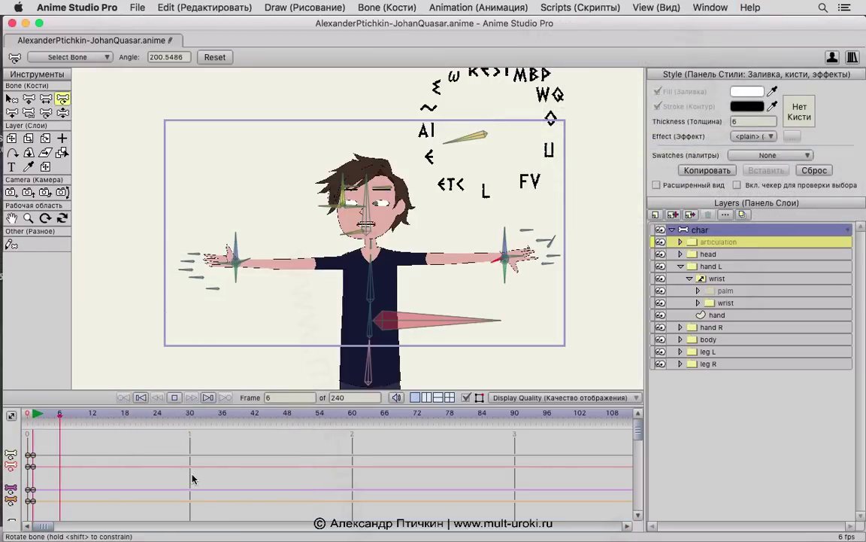
key("space")
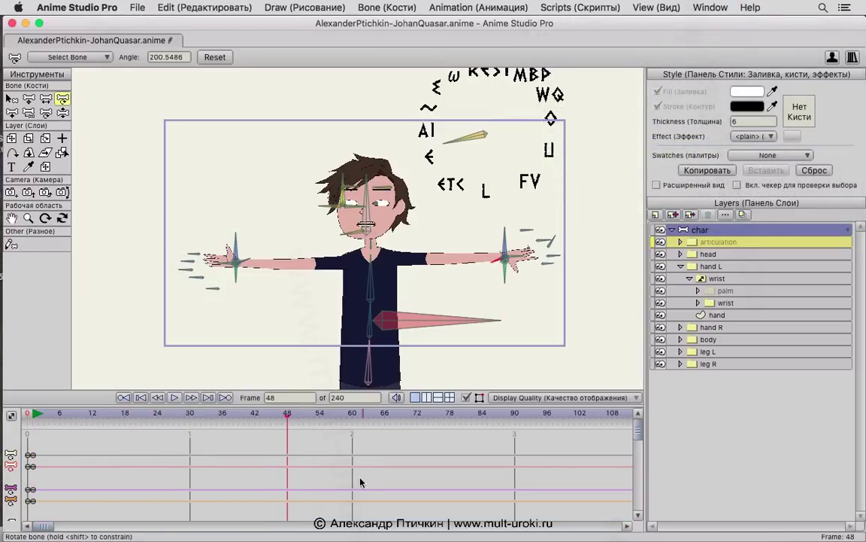
left_click(32, 415)
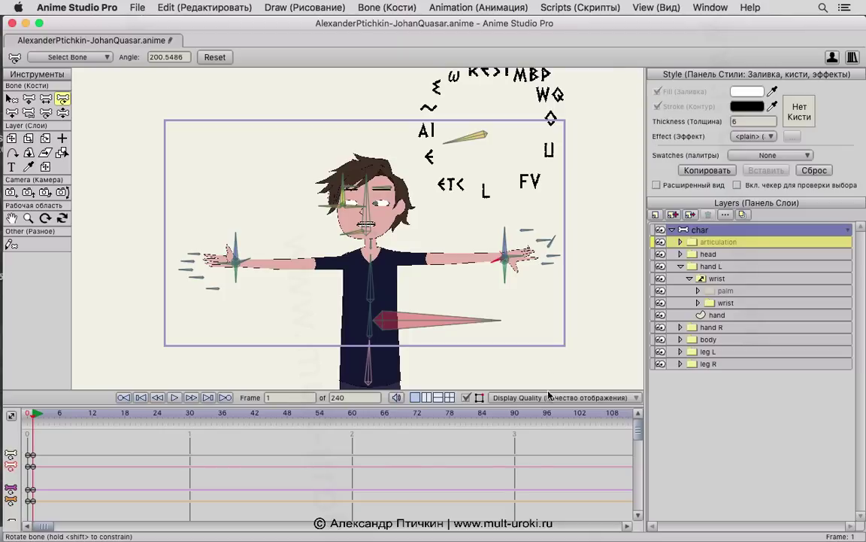
Step: Move the eye control bone around at frame 1, ending with the pupils centred at about X 0.26, Y 0.16
scroll(480, 240, "up", 3)
scroll(479, 240, "up", 5)
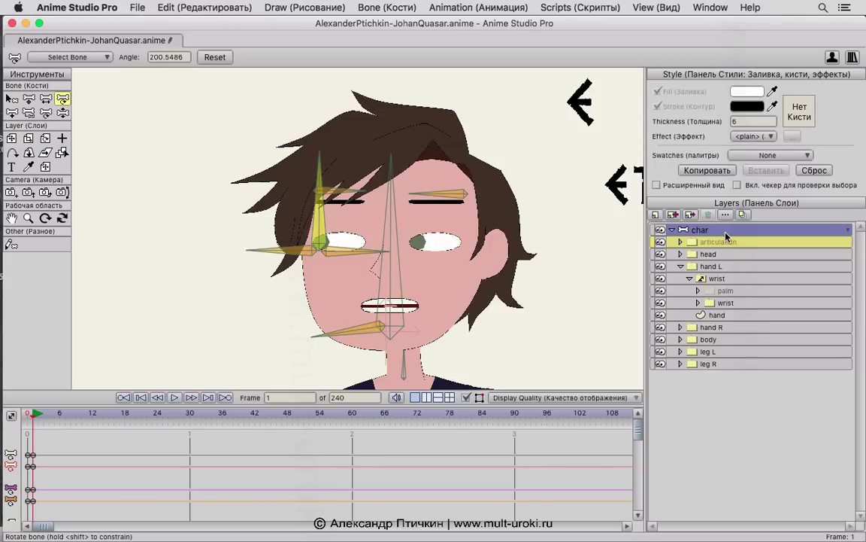
key("t")
left_click(319, 224)
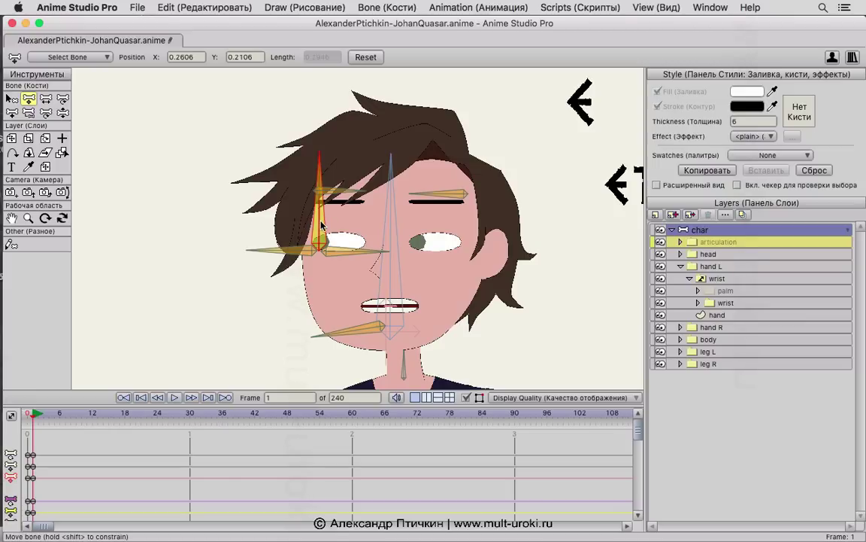
left_click_drag(320, 224, 337, 211)
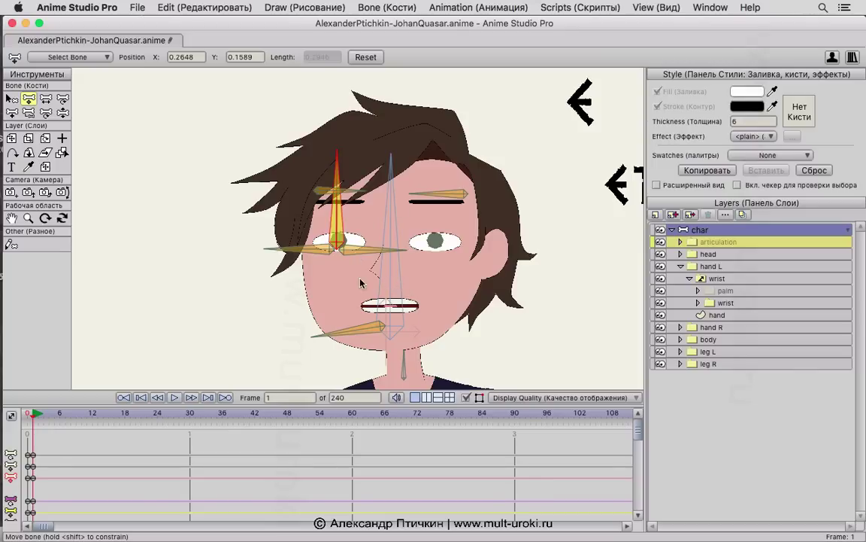
left_click_drag(338, 220, 324, 242)
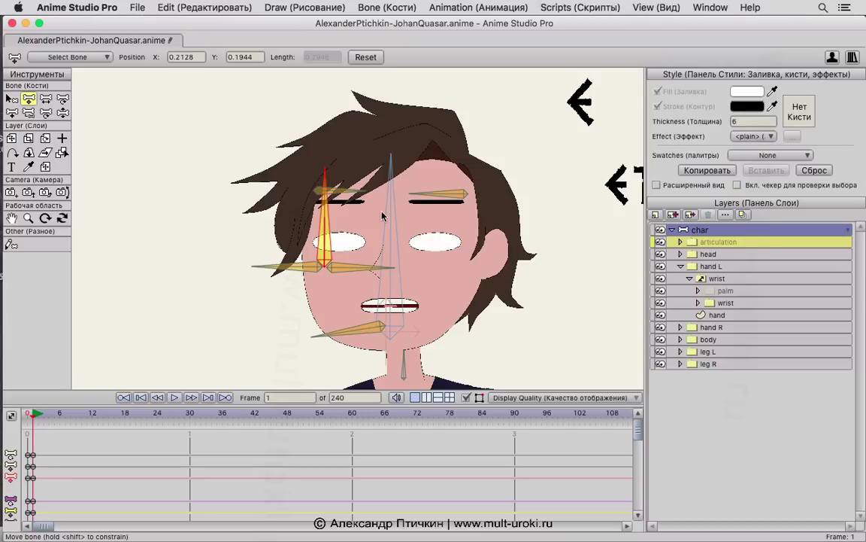
mouse_move(325, 239)
left_mouse_down()
mouse_move(338, 208)
mouse_move(339, 230)
left_mouse_up()
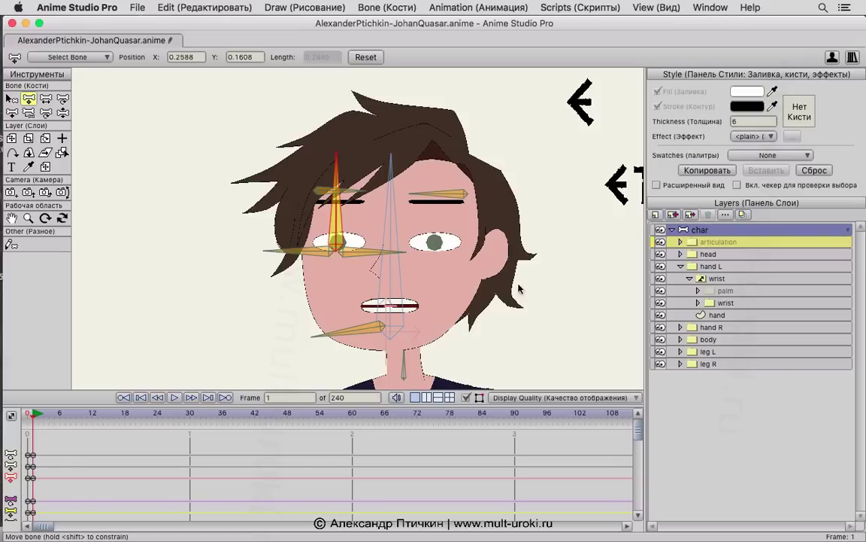
scroll(563, 215, "down", 4)
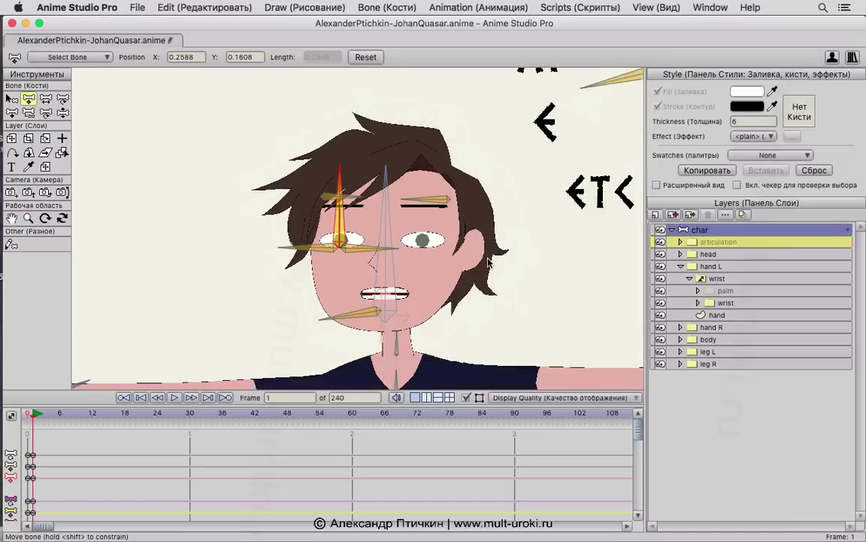
scroll(454, 256, "up", 3)
scroll(429, 264, "down", 2)
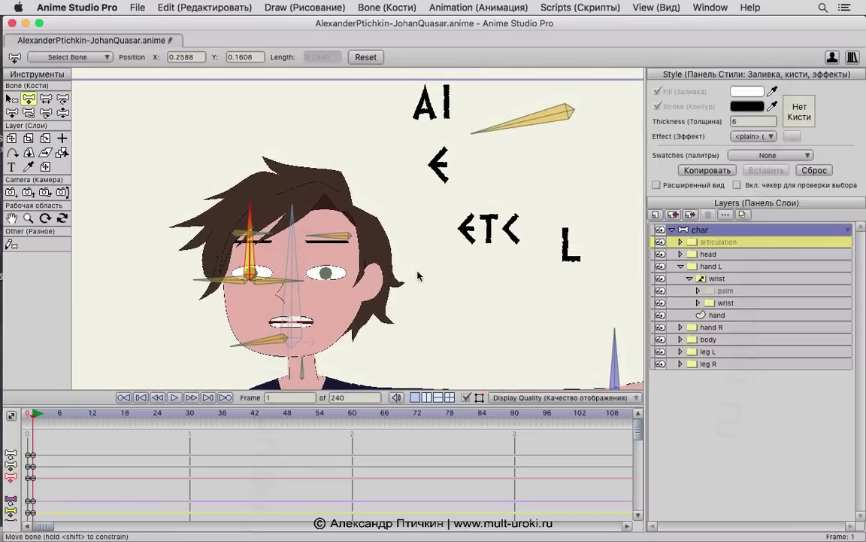
scroll(419, 278, "down", 2)
scroll(436, 293, "up", 1)
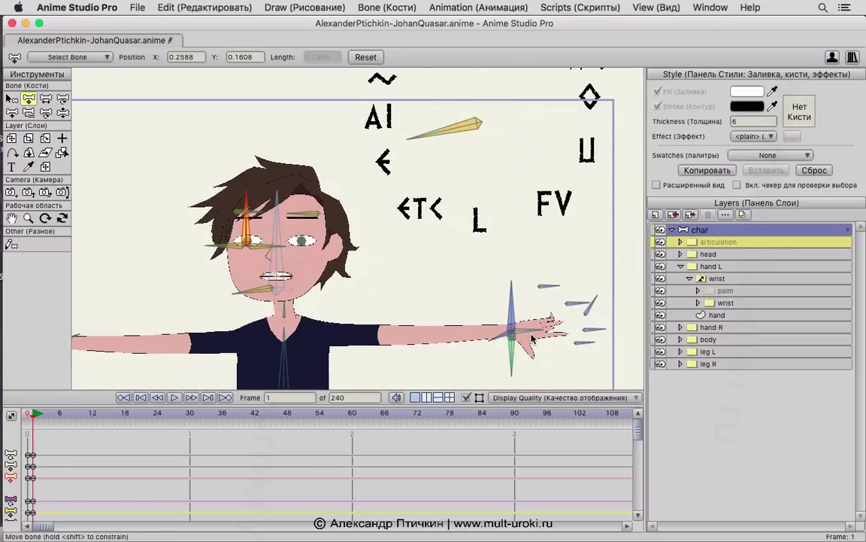
scroll(533, 339, "up", 1)
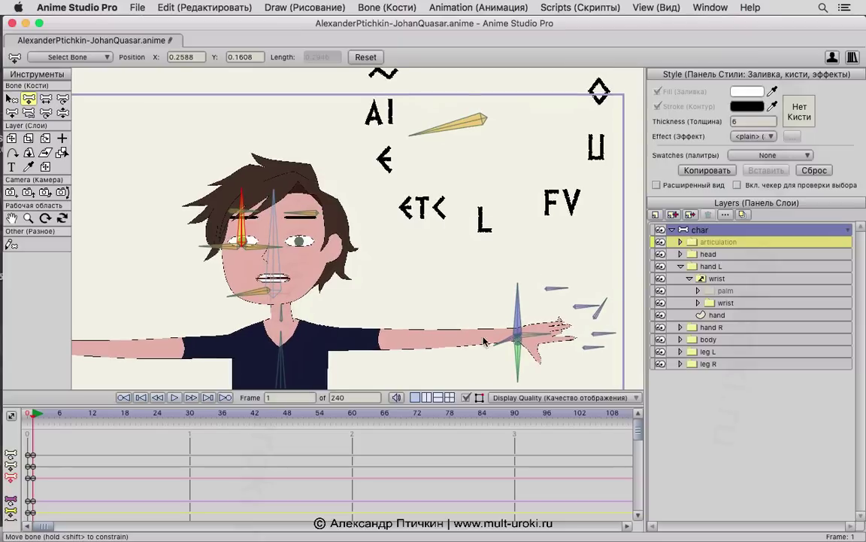
left_click_drag(512, 273, 503, 282)
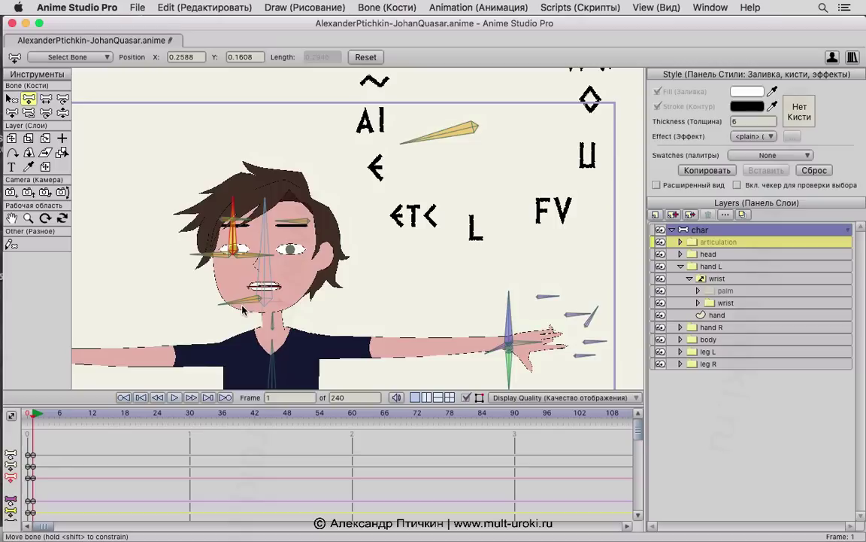
Step: Open the child list of the wrist switch layer in hand L and close it without switching the active child
left_click(722, 280)
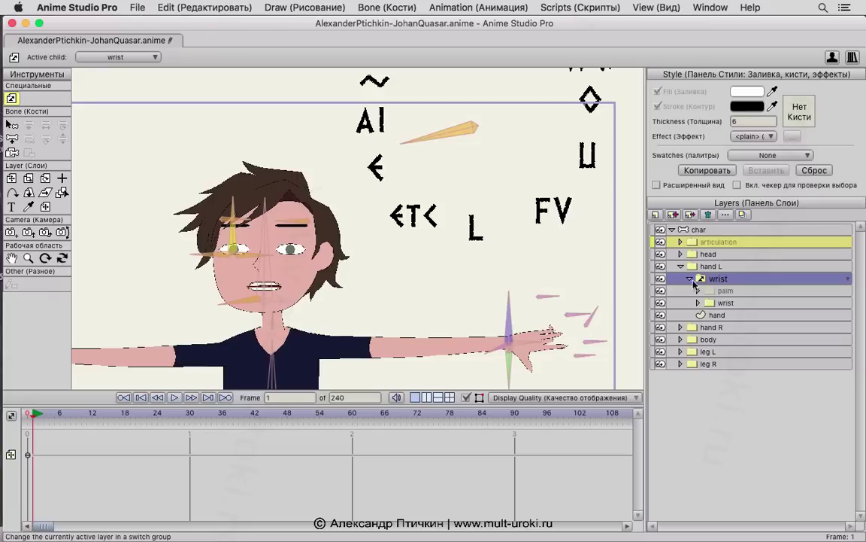
right_click(736, 282)
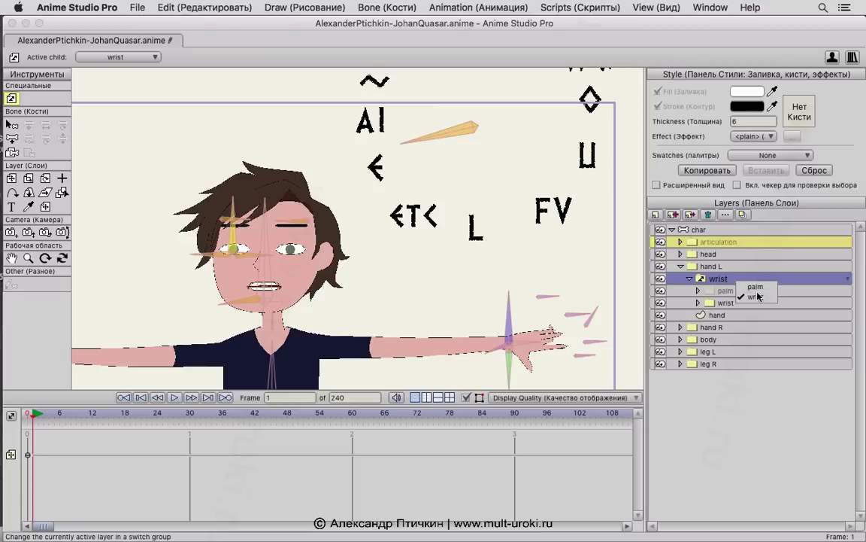
left_click(726, 393)
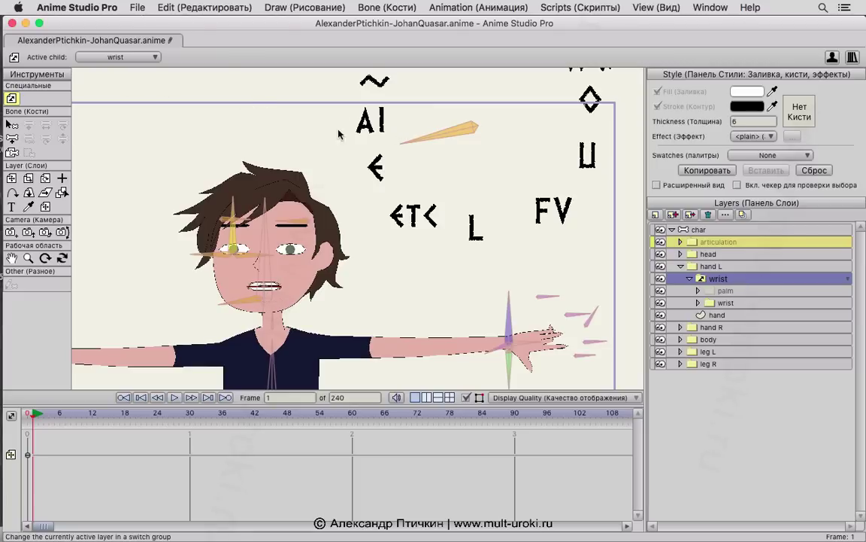
Step: On the char layer, rotate the lip-sync bone inside the ring of letters to about -110 degrees, between U and FV
left_click(702, 233)
left_click(62, 98)
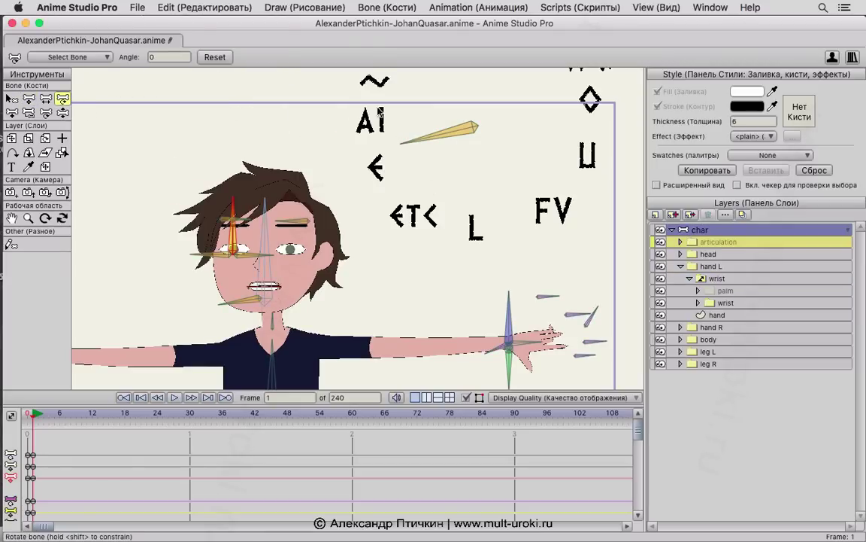
left_click_drag(423, 154, 421, 120)
left_click_drag(461, 222, 560, 226)
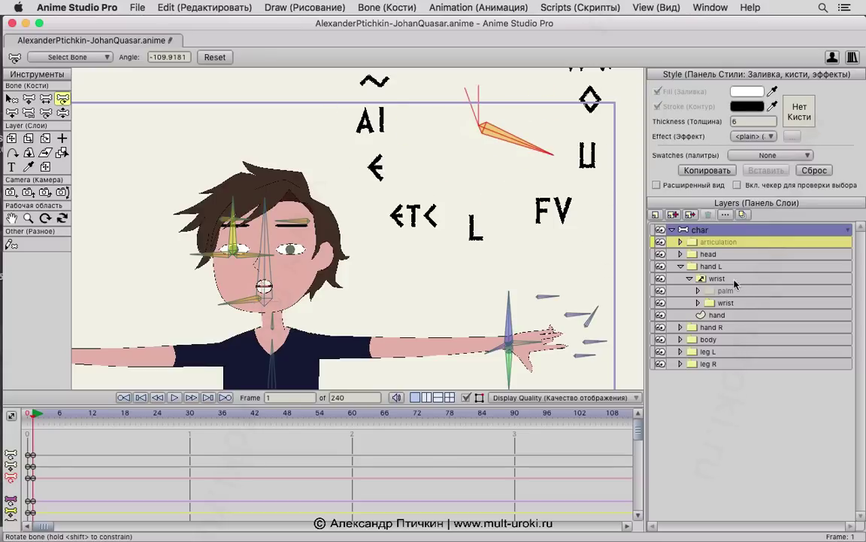
Step: Check the palm and wrist options of the wrist switch layer in hand L without changing the active child
scroll(422, 351, "down", 3)
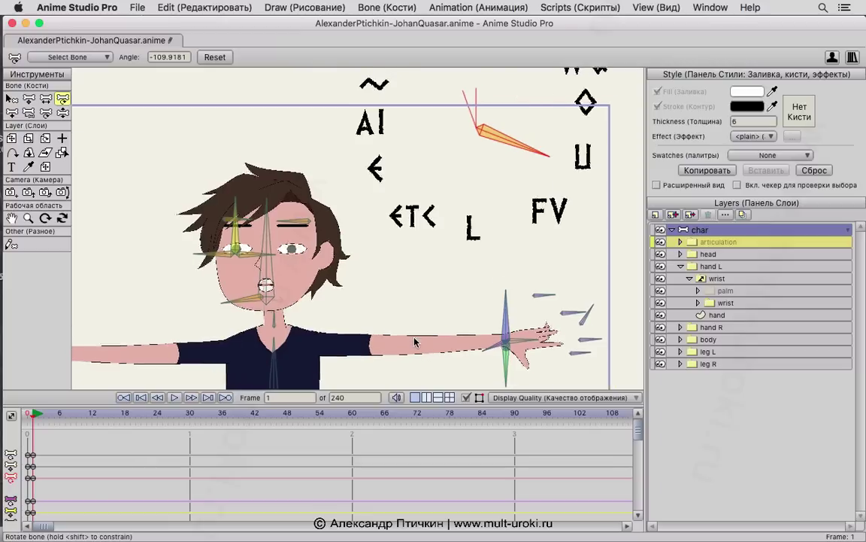
scroll(399, 322, "down", 1)
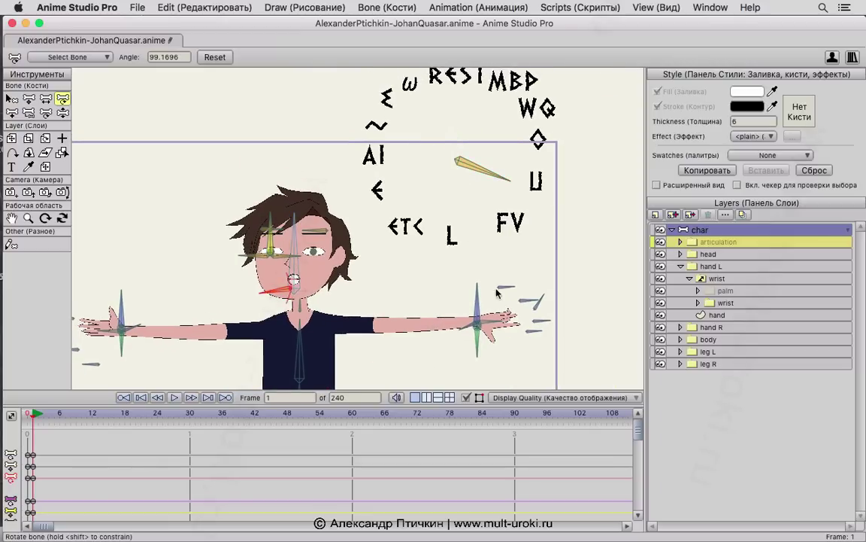
left_click(717, 278)
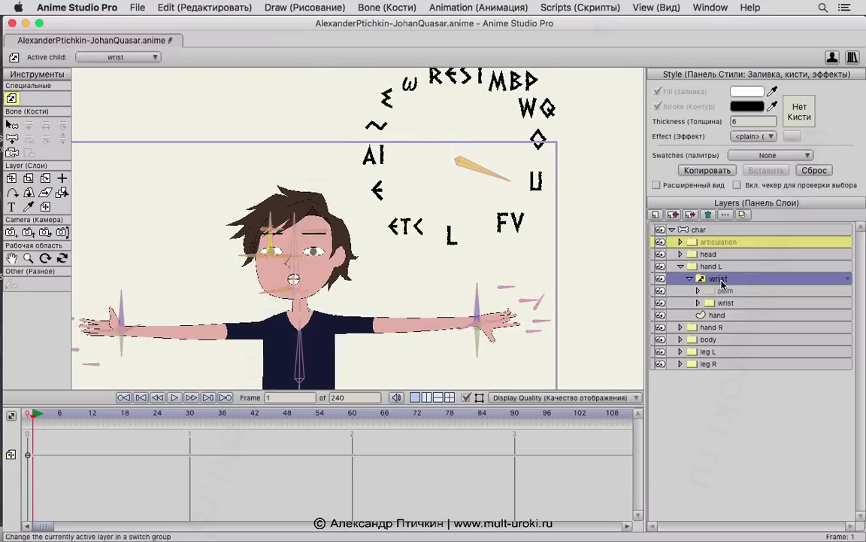
right_click(722, 281)
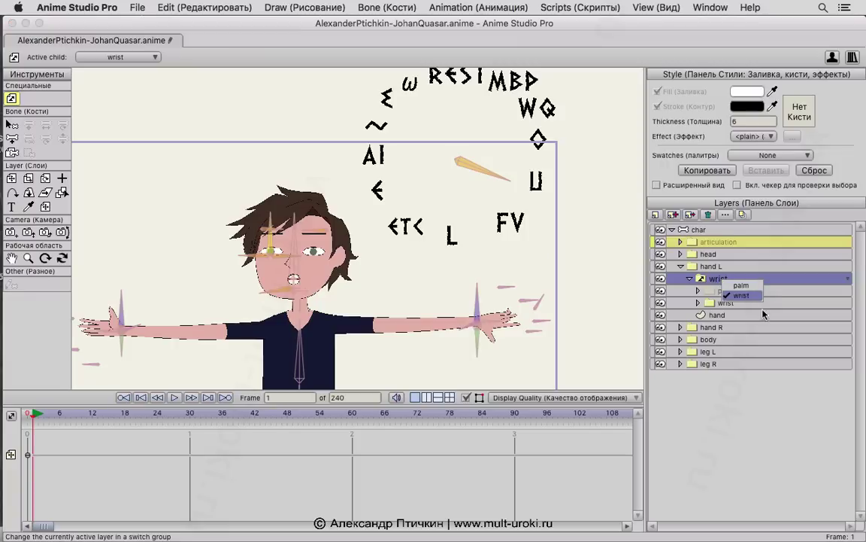
left_click(743, 399)
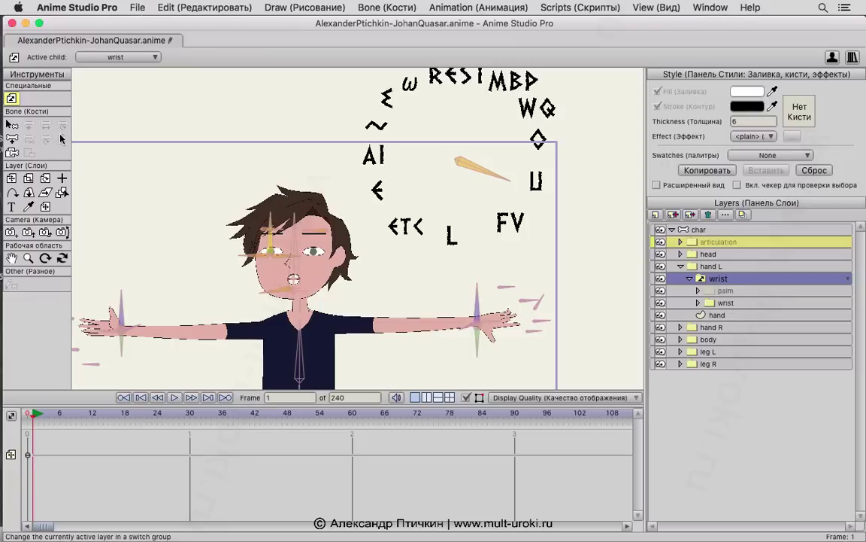
Step: On the char layer, swing the lip-sync bone around the letters to point near U, and rotate the smile bone to about 93.5 degrees
left_click(698, 230)
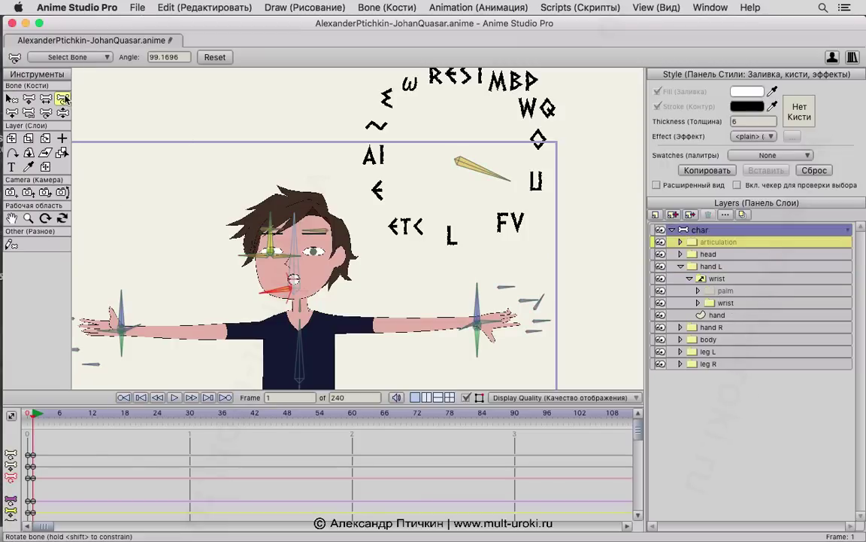
left_click_drag(515, 120, 444, 112)
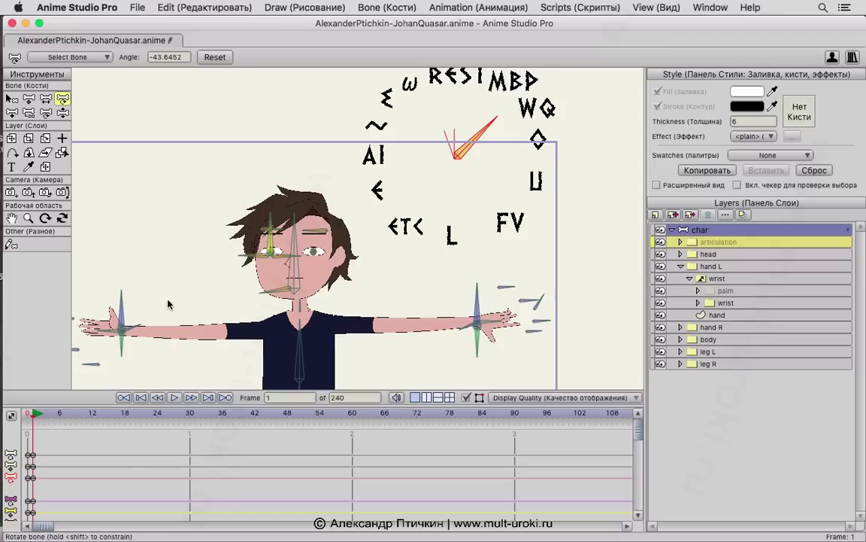
left_click_drag(525, 156, 493, 199)
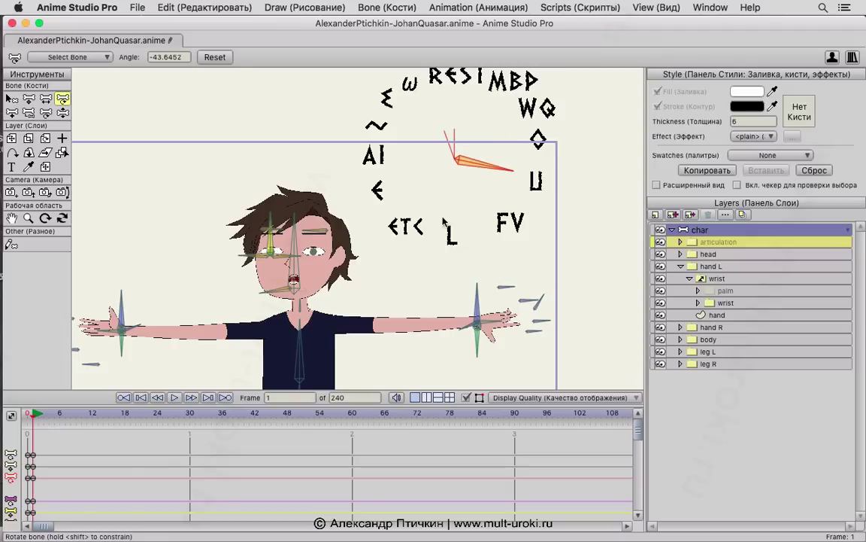
left_click_drag(264, 282, 194, 262)
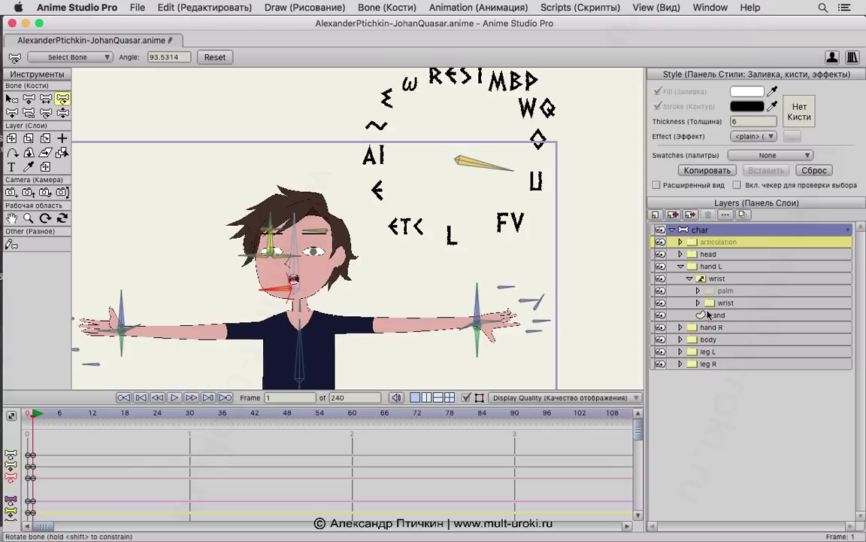
Step: Keep wrist as the active child of the hand L wrist switch and select the wrist group inside it
right_click(718, 279)
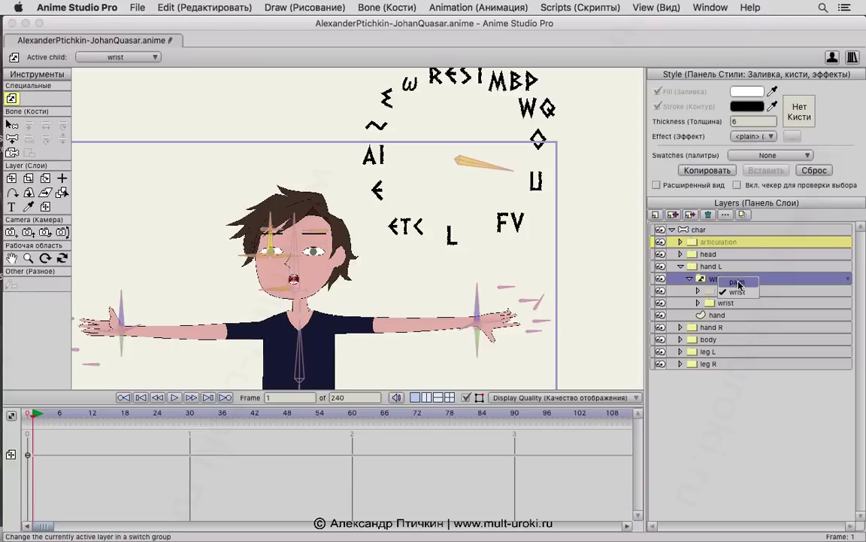
left_click(736, 291)
left_click(725, 304)
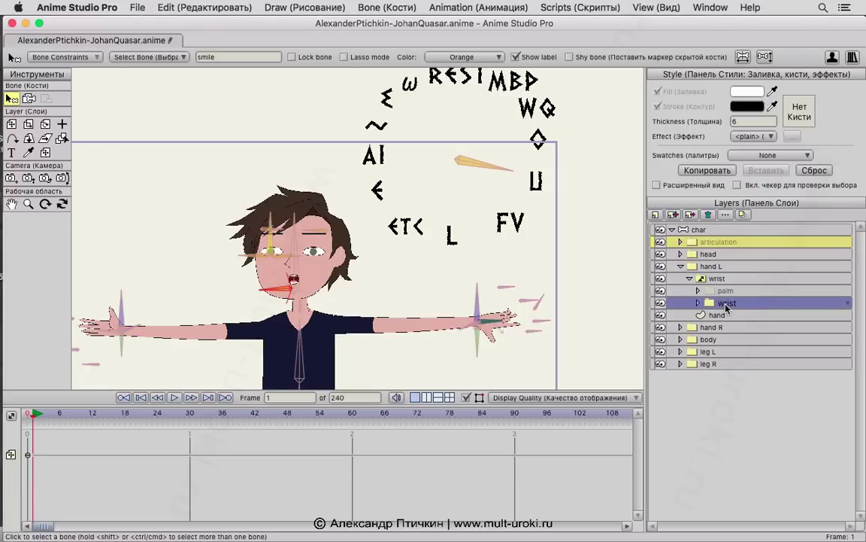
right_click(726, 303)
left_click(764, 406)
Step: Look over the finished rig at frame 1, from the hands and mouth-shape letters out to the full figure with legs
scroll(439, 316, "up", 2)
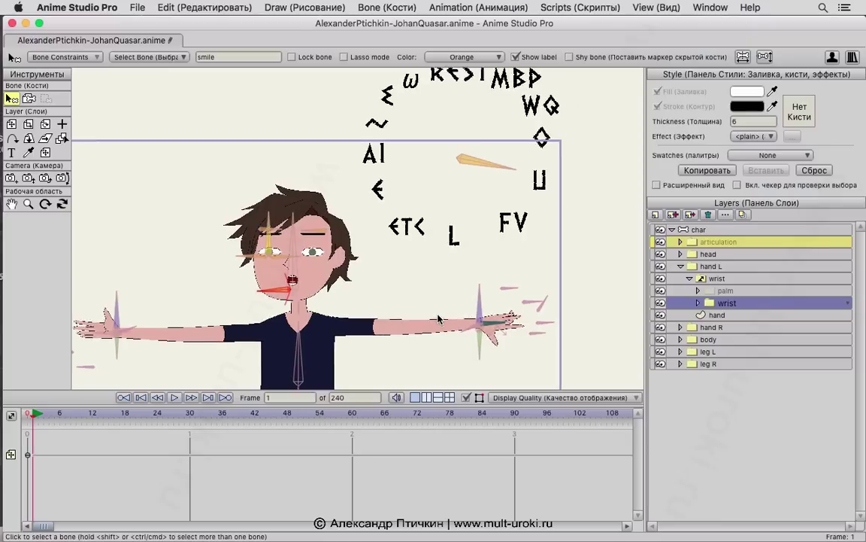
left_click_drag(439, 316, 494, 303)
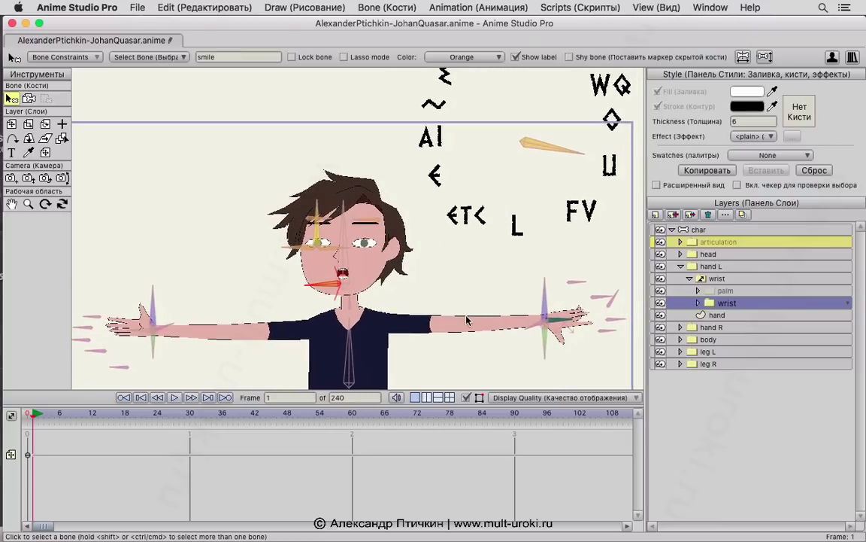
scroll(470, 318, "up", 2)
scroll(465, 320, "down", 2)
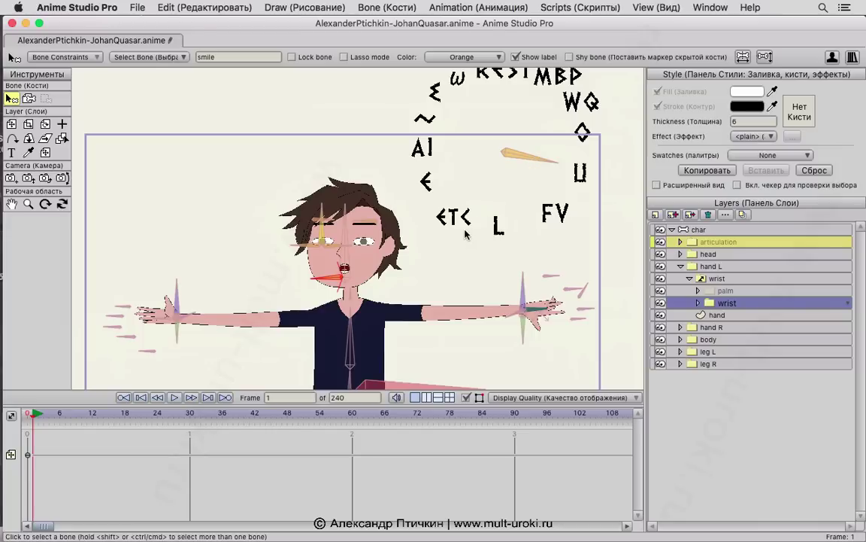
scroll(430, 304, "down", 1)
scroll(430, 305, "down", 2)
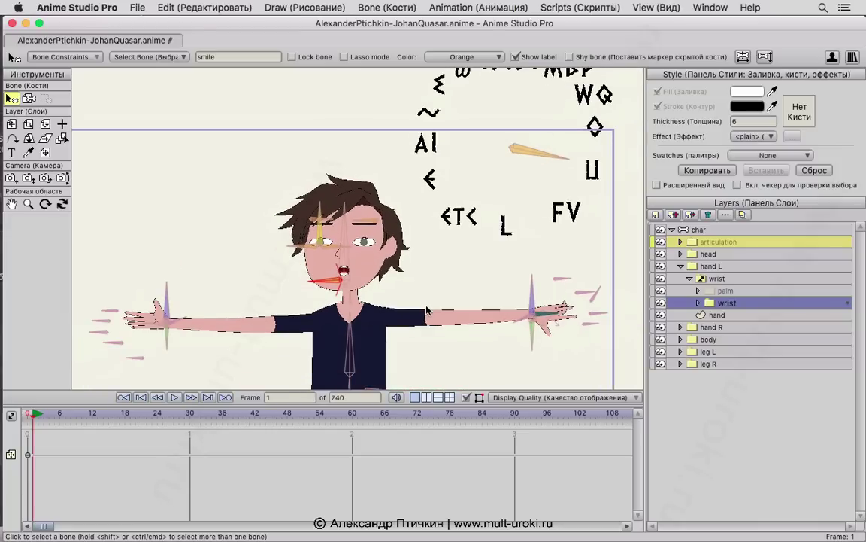
scroll(429, 312, "up", 3)
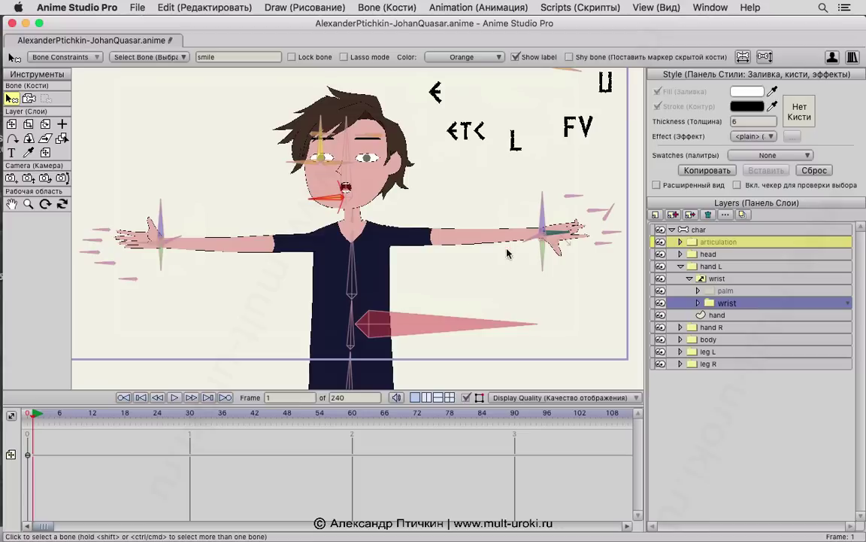
left_click_drag(507, 234, 511, 304)
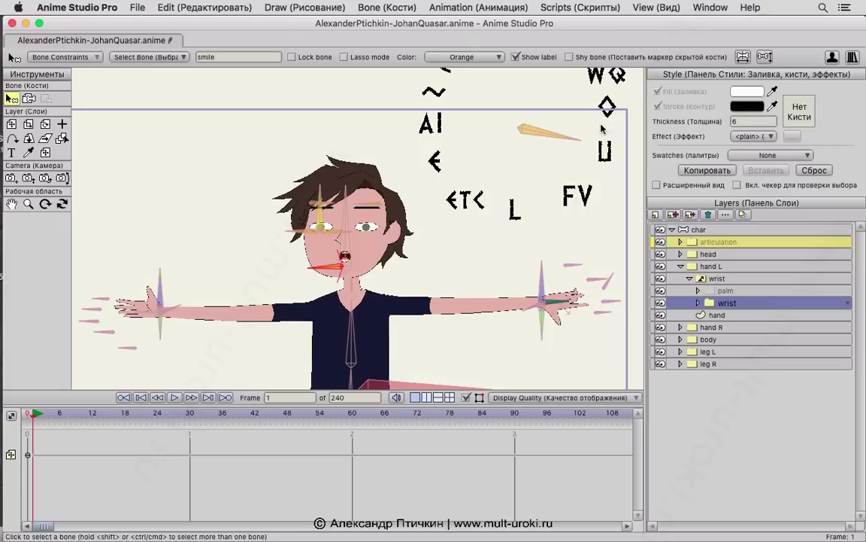
scroll(478, 384, "down", 5)
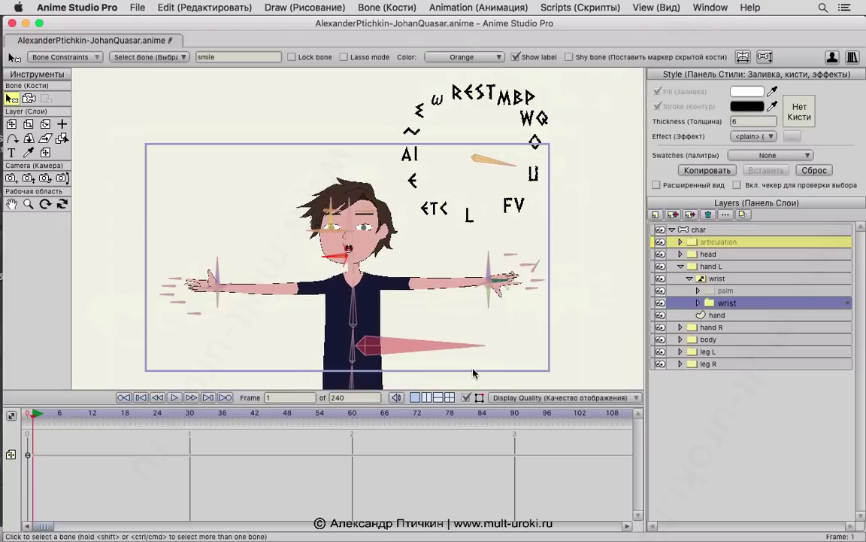
mouse_move(473, 358)
left_mouse_down()
mouse_move(464, 344)
mouse_move(470, 351)
left_mouse_up()
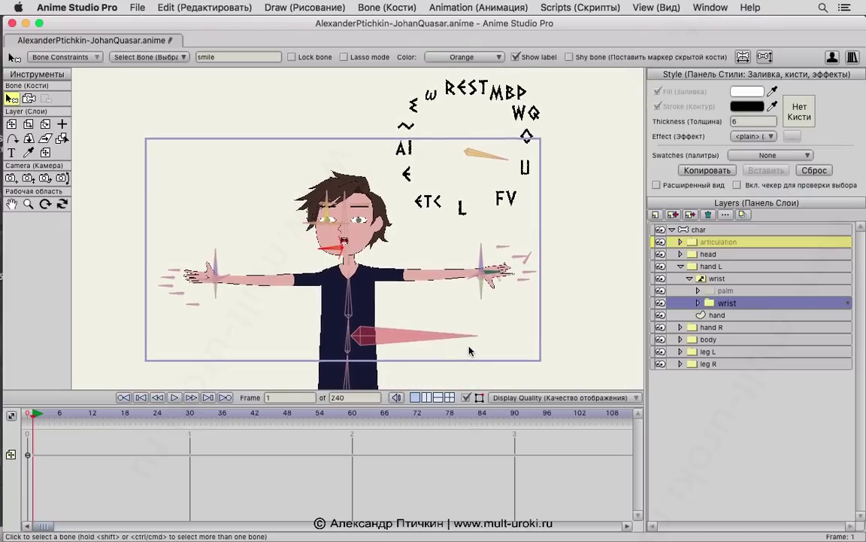
scroll(472, 350, "down", 5)
scroll(443, 321, "up", 2)
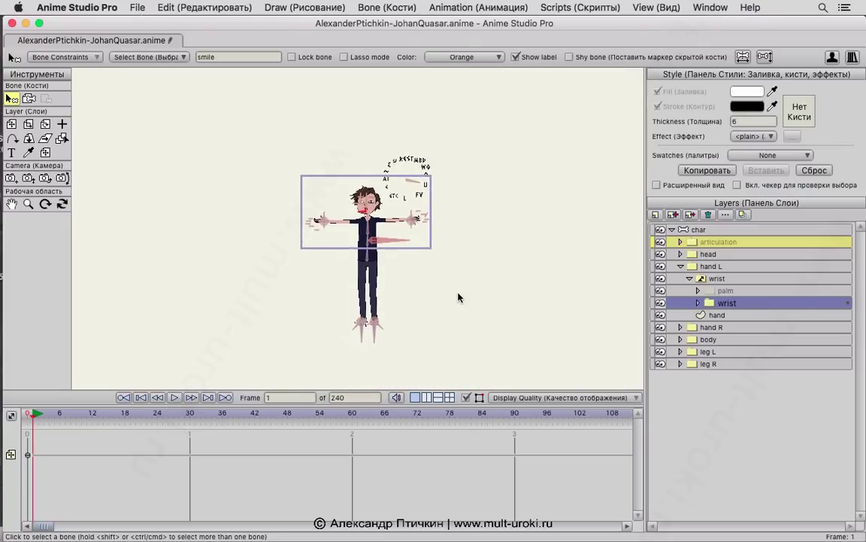
left_click_drag(453, 271, 443, 264)
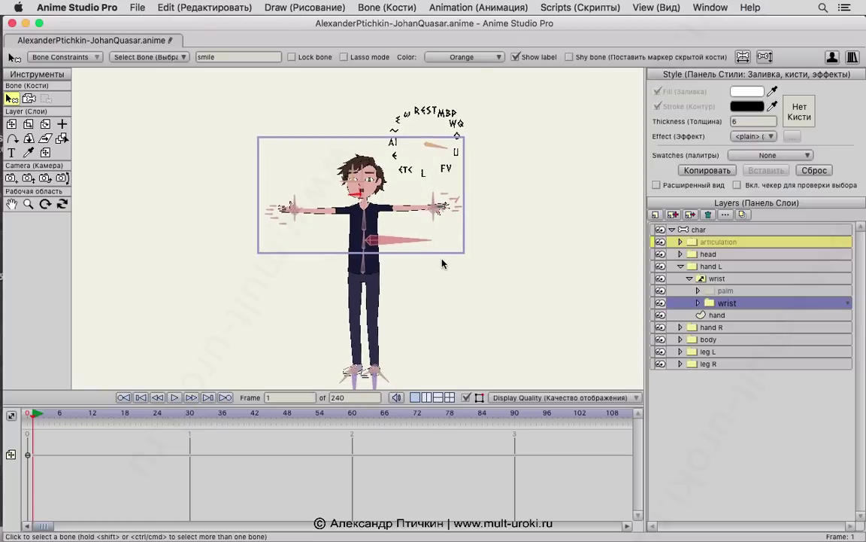